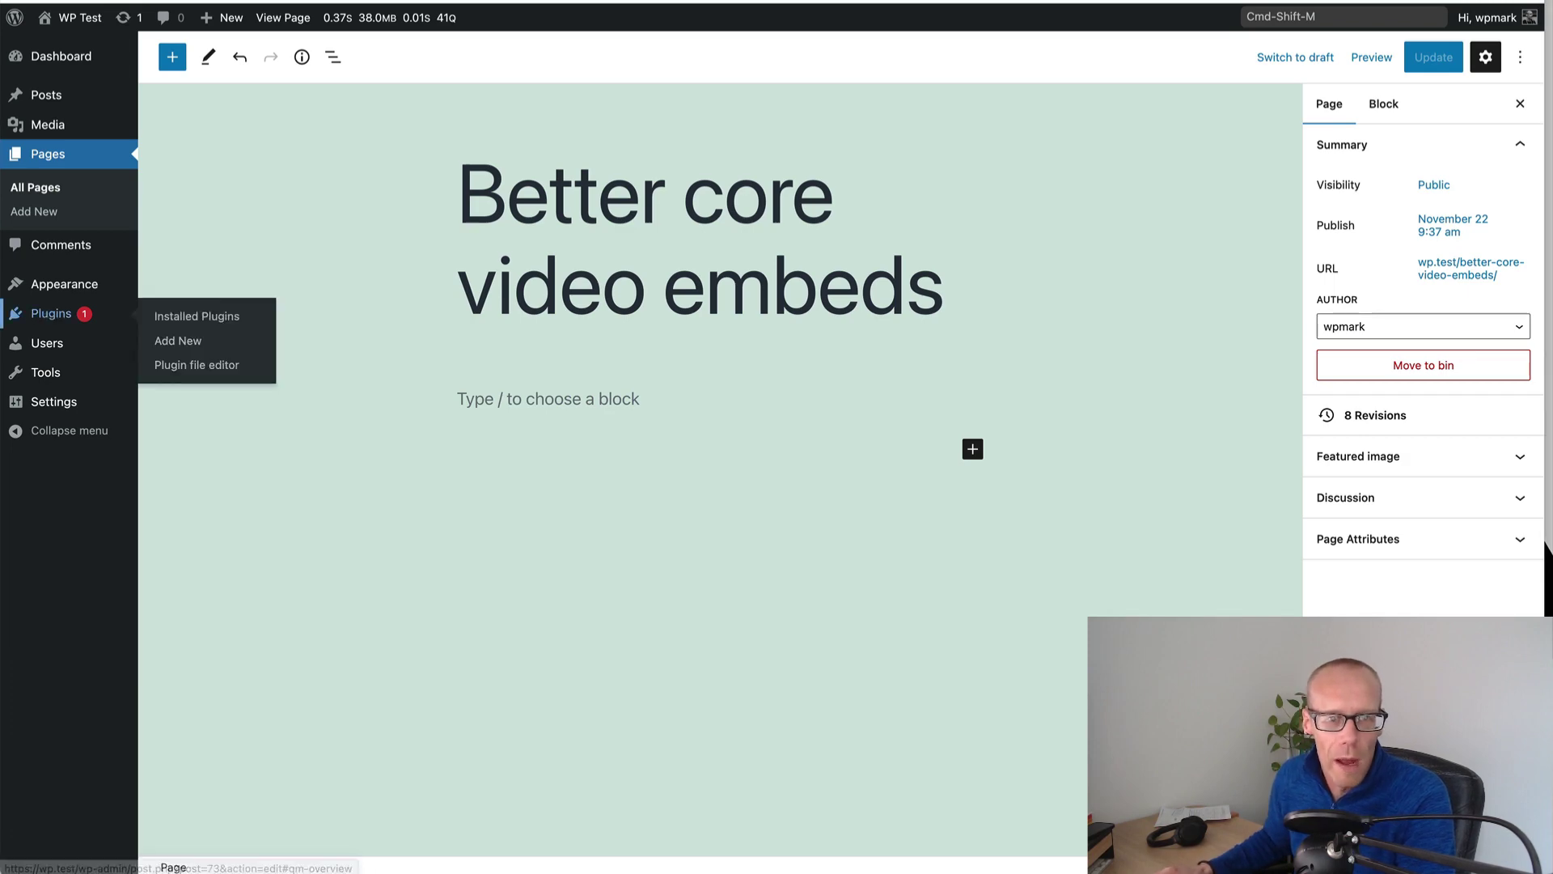
Review the installed plugins list, selecting the Better Core Video Embeds plugin name.
{"action": "left_click", "coordinate": [197, 316]}
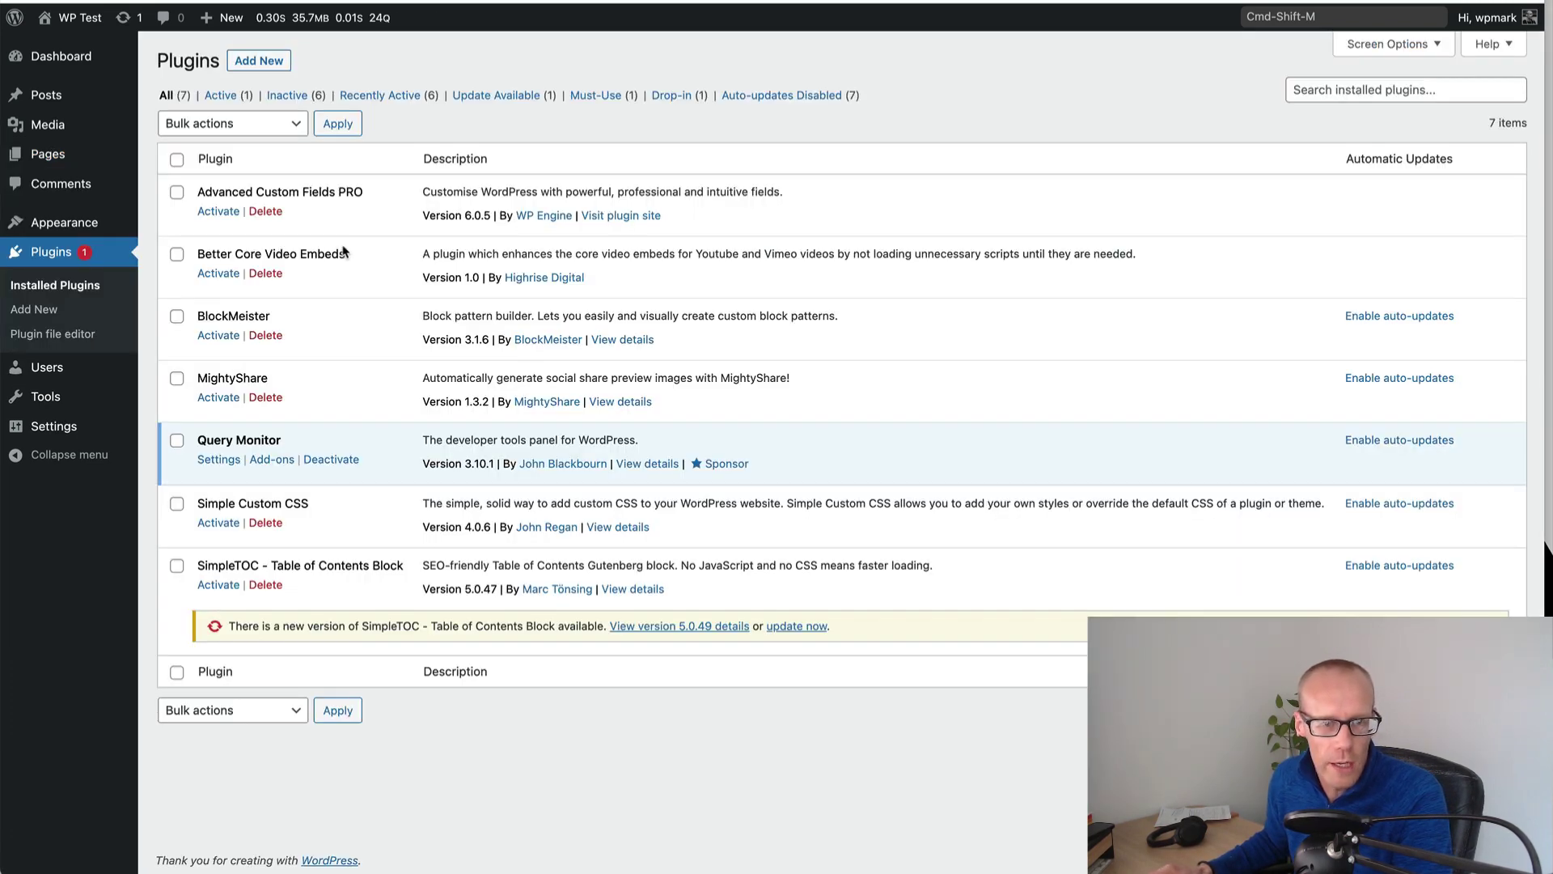
{"action": "left_click_drag", "start_coordinate": [345, 253], "coordinate": [241, 245]}
{"action": "left_click", "coordinate": [254, 228]}
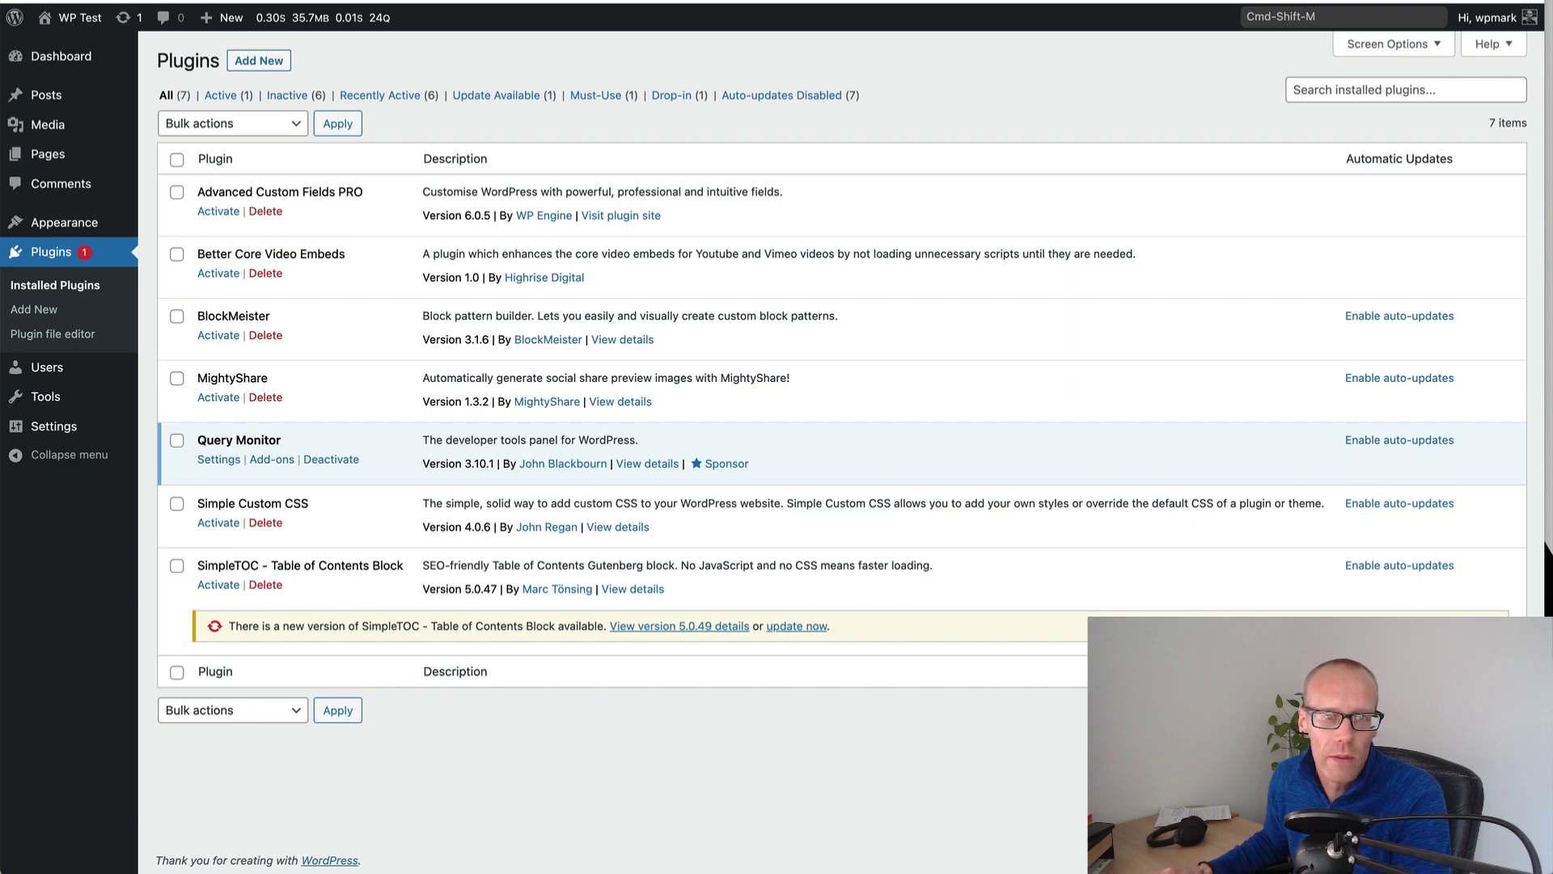
Go back to the page editor, click into the empty paragraph, then switch to the YouTube video.
{"action": "key", "text": "super+bracketleft"}
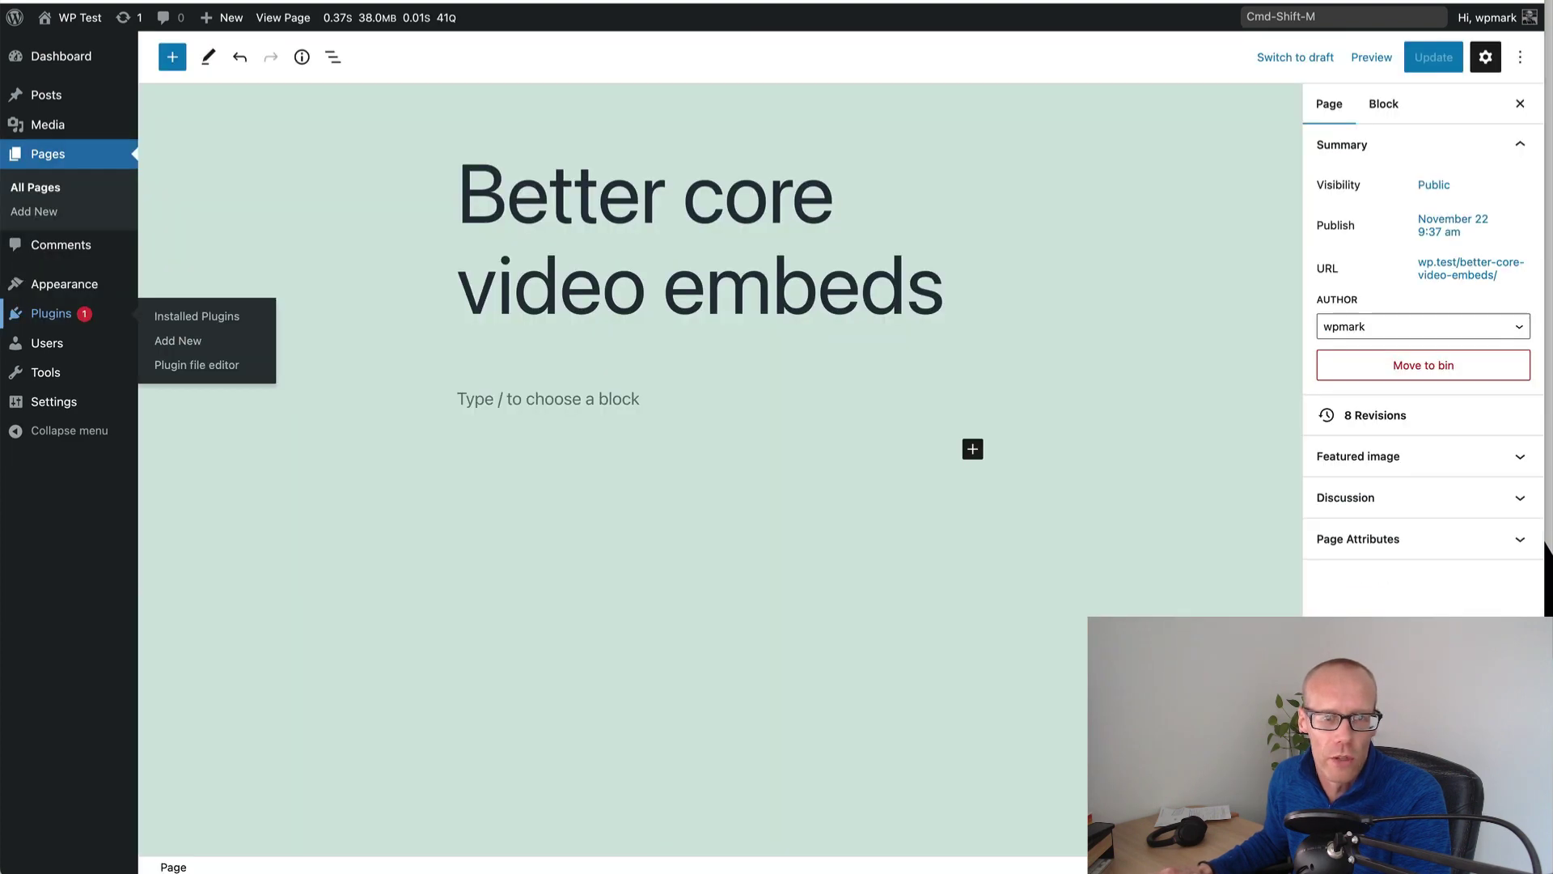
{"action": "left_click", "coordinate": [502, 398]}
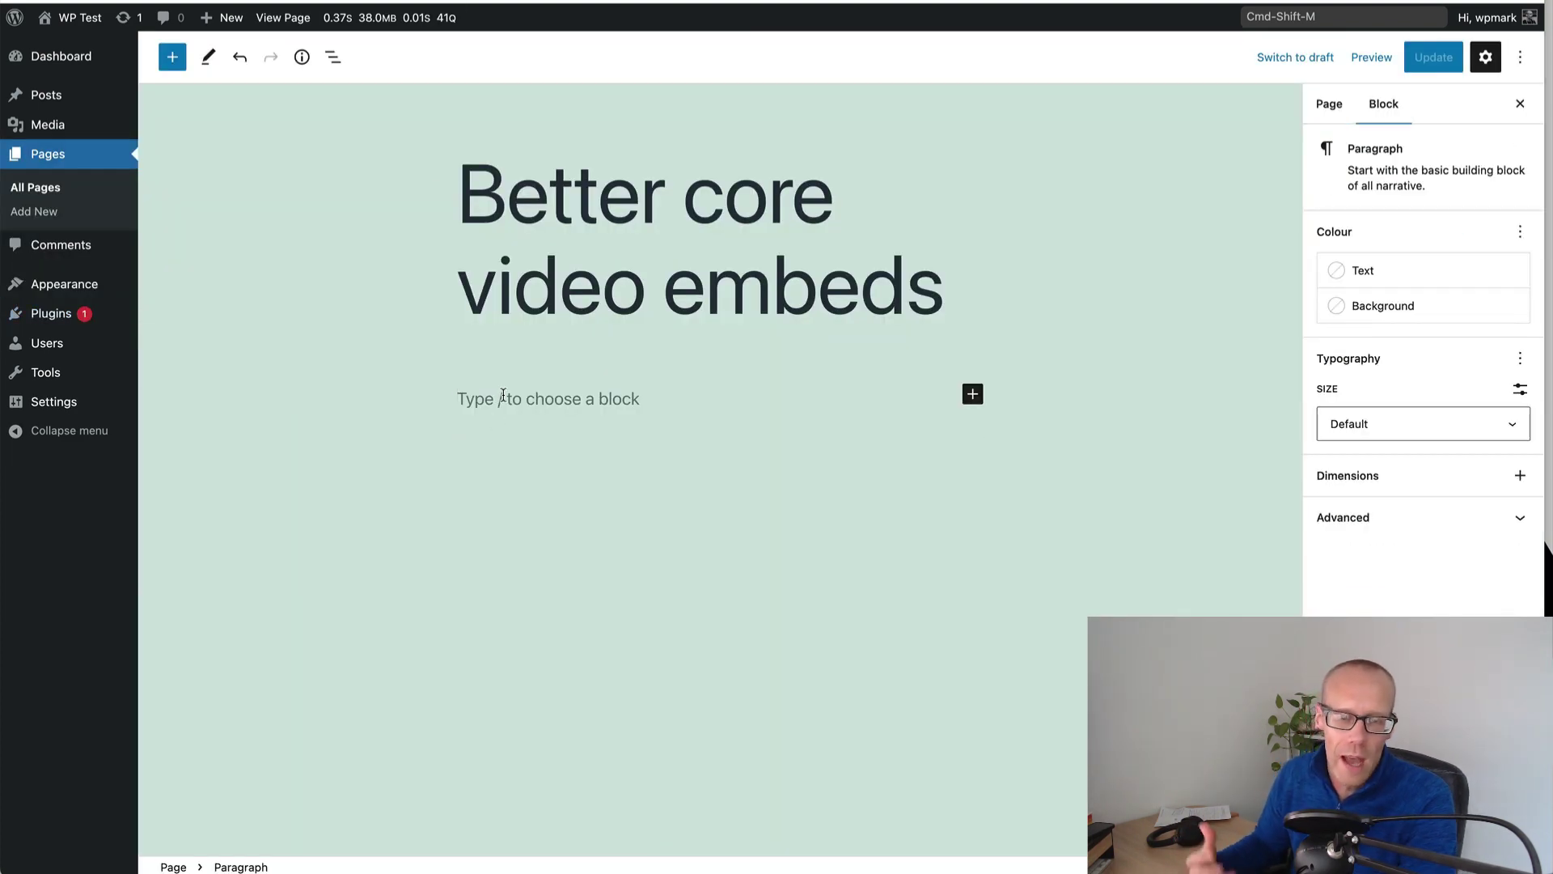
{"action": "key", "text": "ctrl+Tab"}
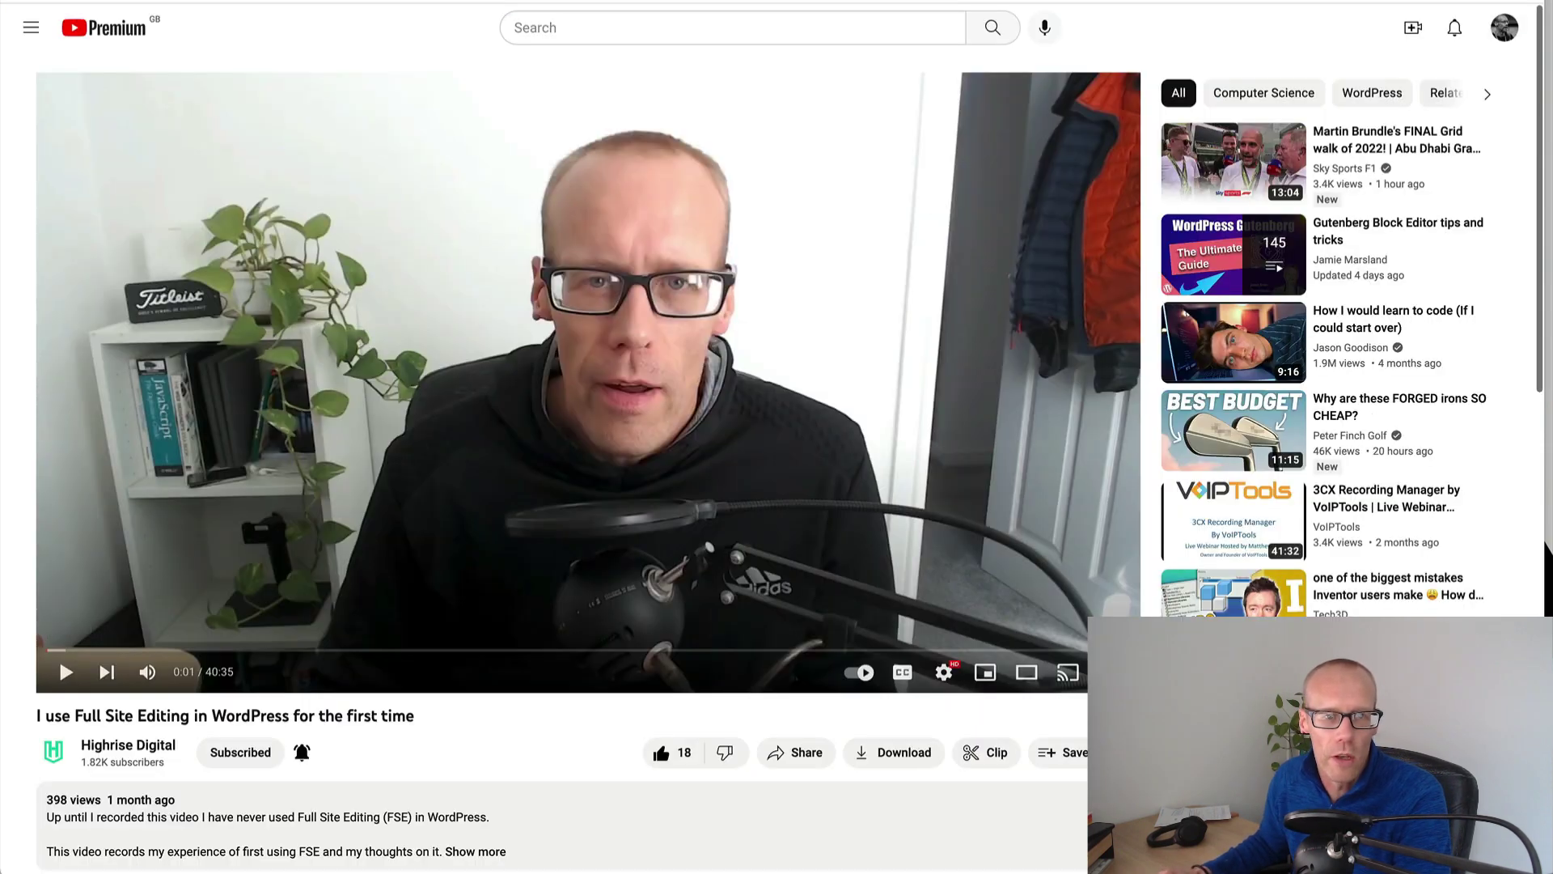
Paste the YouTube link into the empty paragraph under the title to embed the video.
{"action": "key", "text": "ctrl+Tab"}
{"action": "key", "text": "ctrl+Tab"}
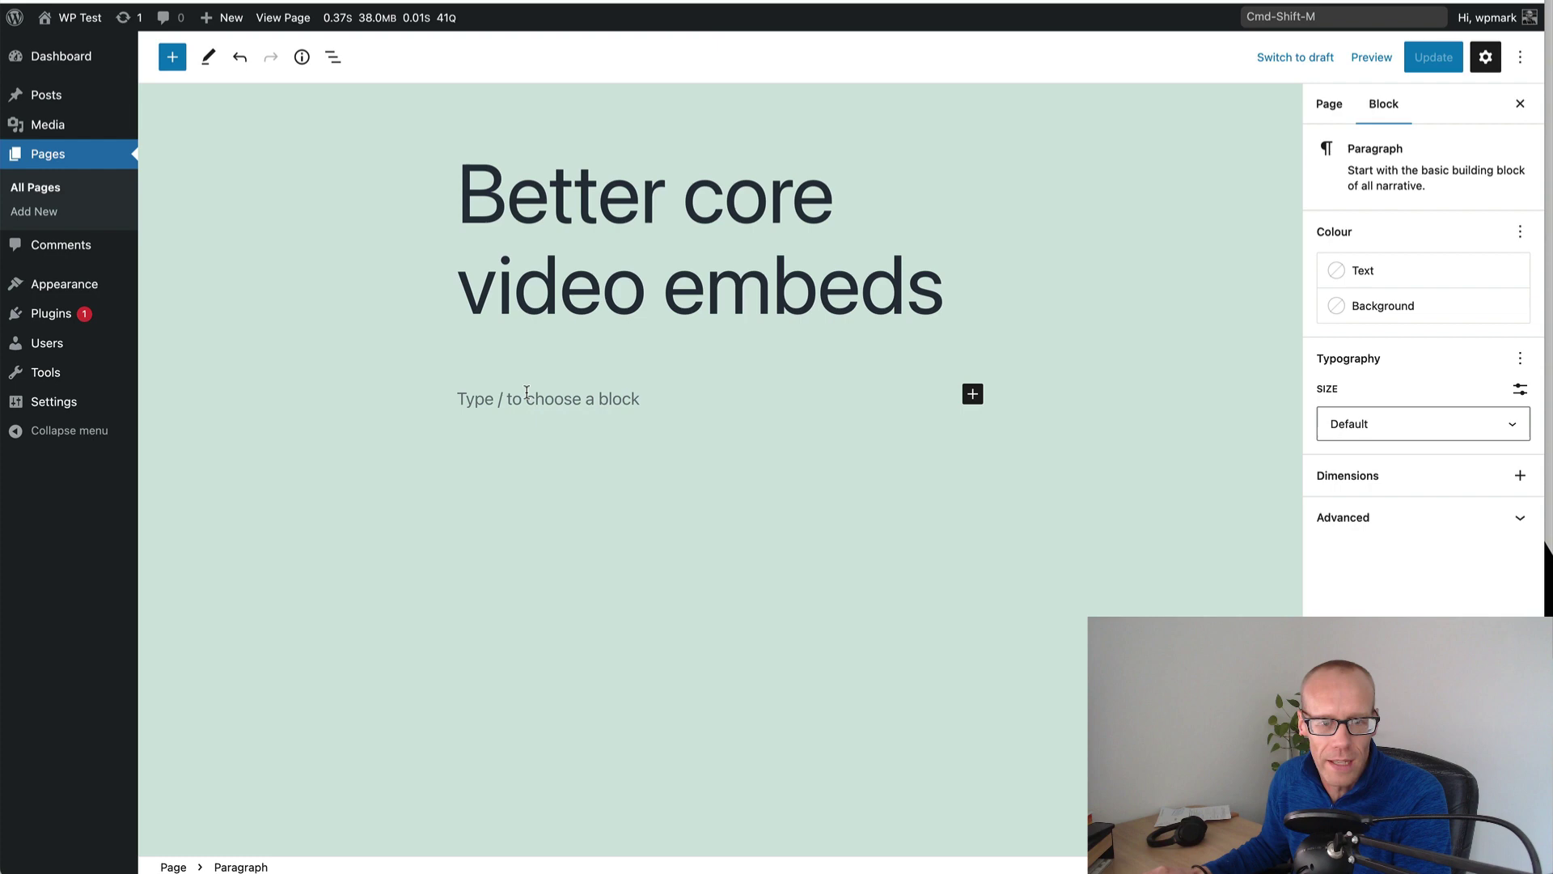
{"action": "right_click", "coordinate": [527, 392]}
{"action": "left_click", "coordinate": [566, 515]}
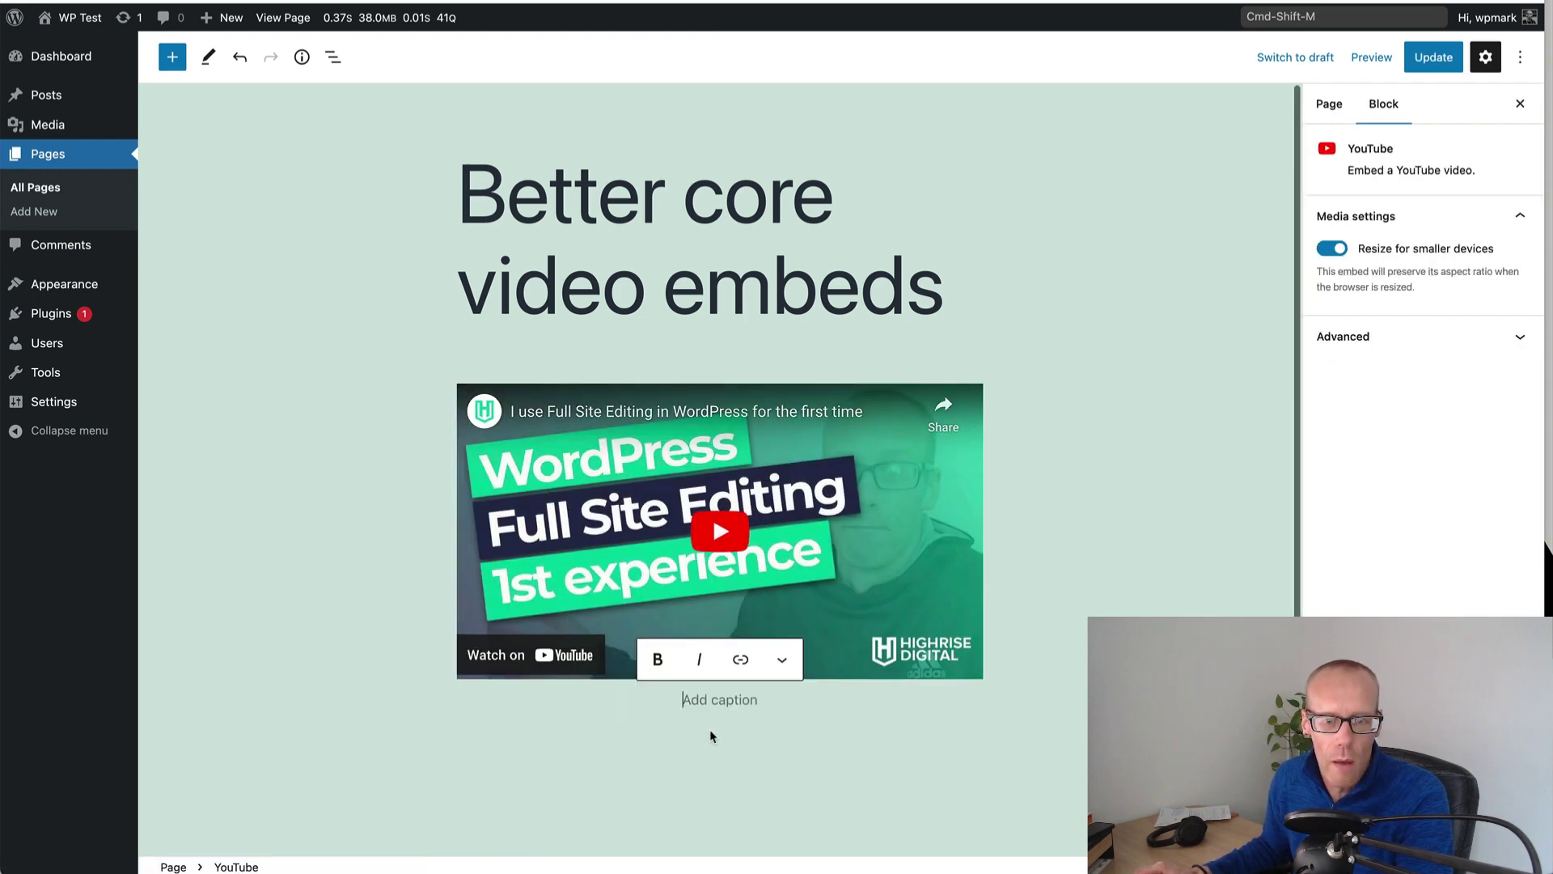
{"action": "left_click", "coordinate": [711, 736]}
Add a paragraph below, paste the Vimeo link to embed it, and save the page.
{"action": "left_click", "coordinate": [721, 739]}
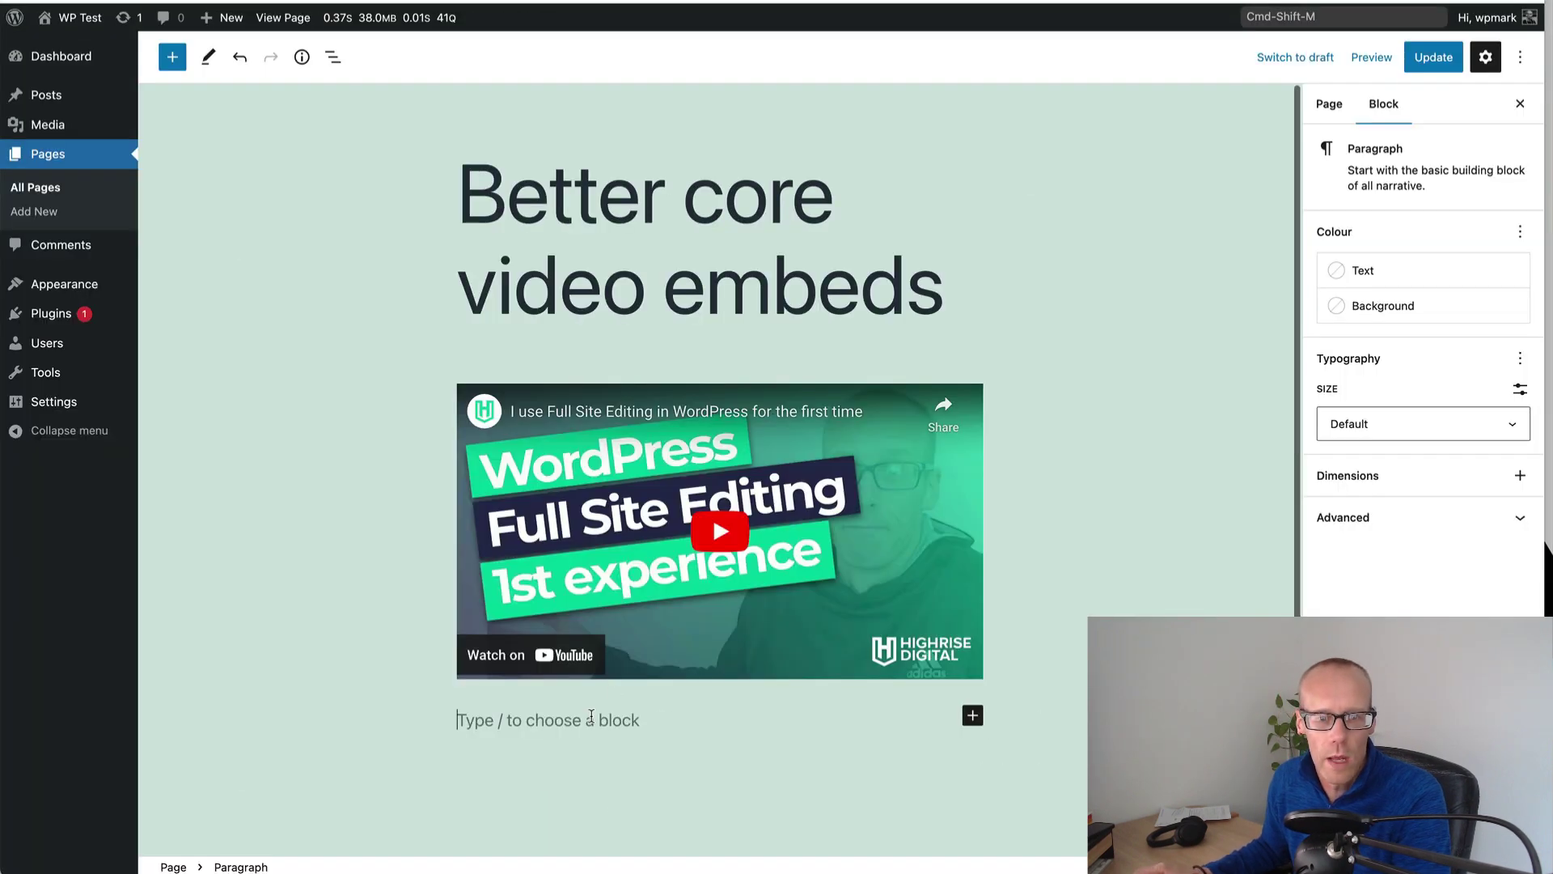
{"action": "right_click", "coordinate": [592, 719]}
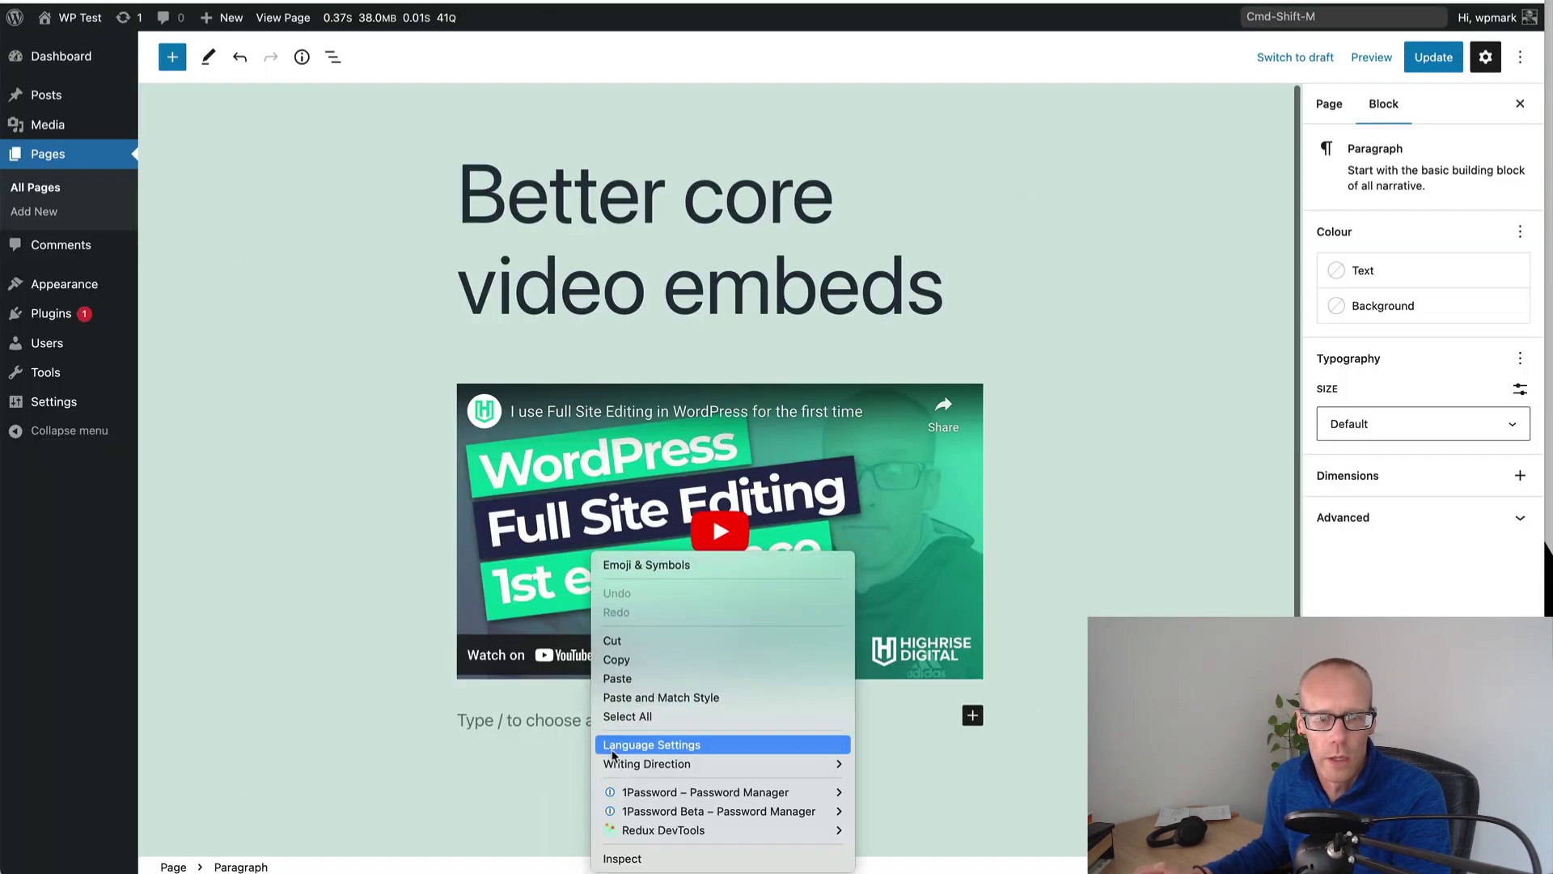
{"action": "left_click", "coordinate": [617, 678]}
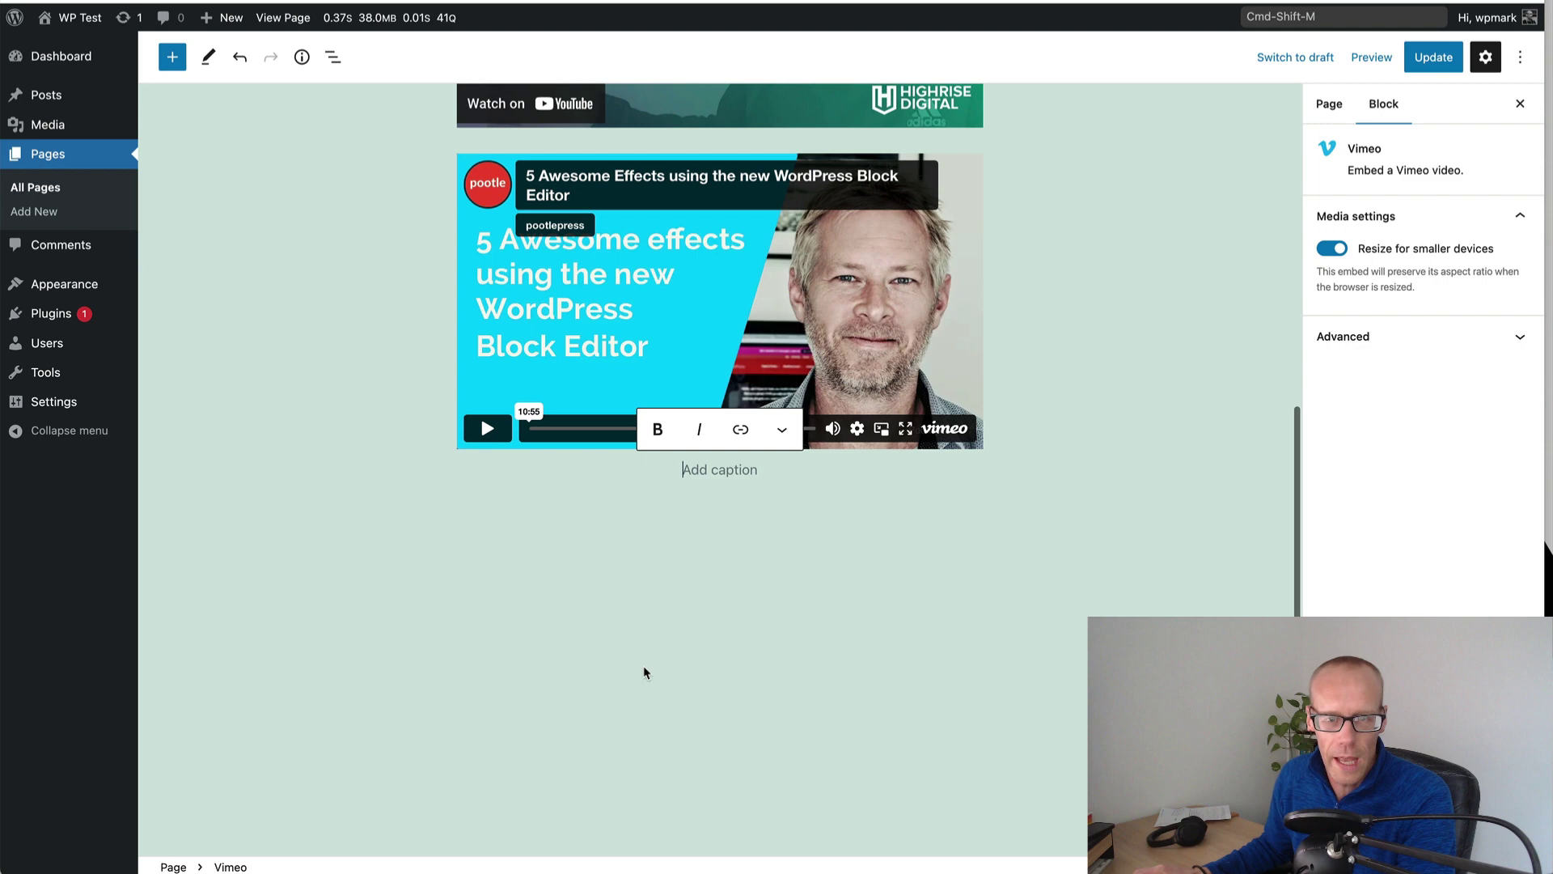
{"action": "scroll", "coordinate": [645, 672], "scroll_direction": "up", "scroll_amount": 6}
{"action": "key", "text": "super+s"}
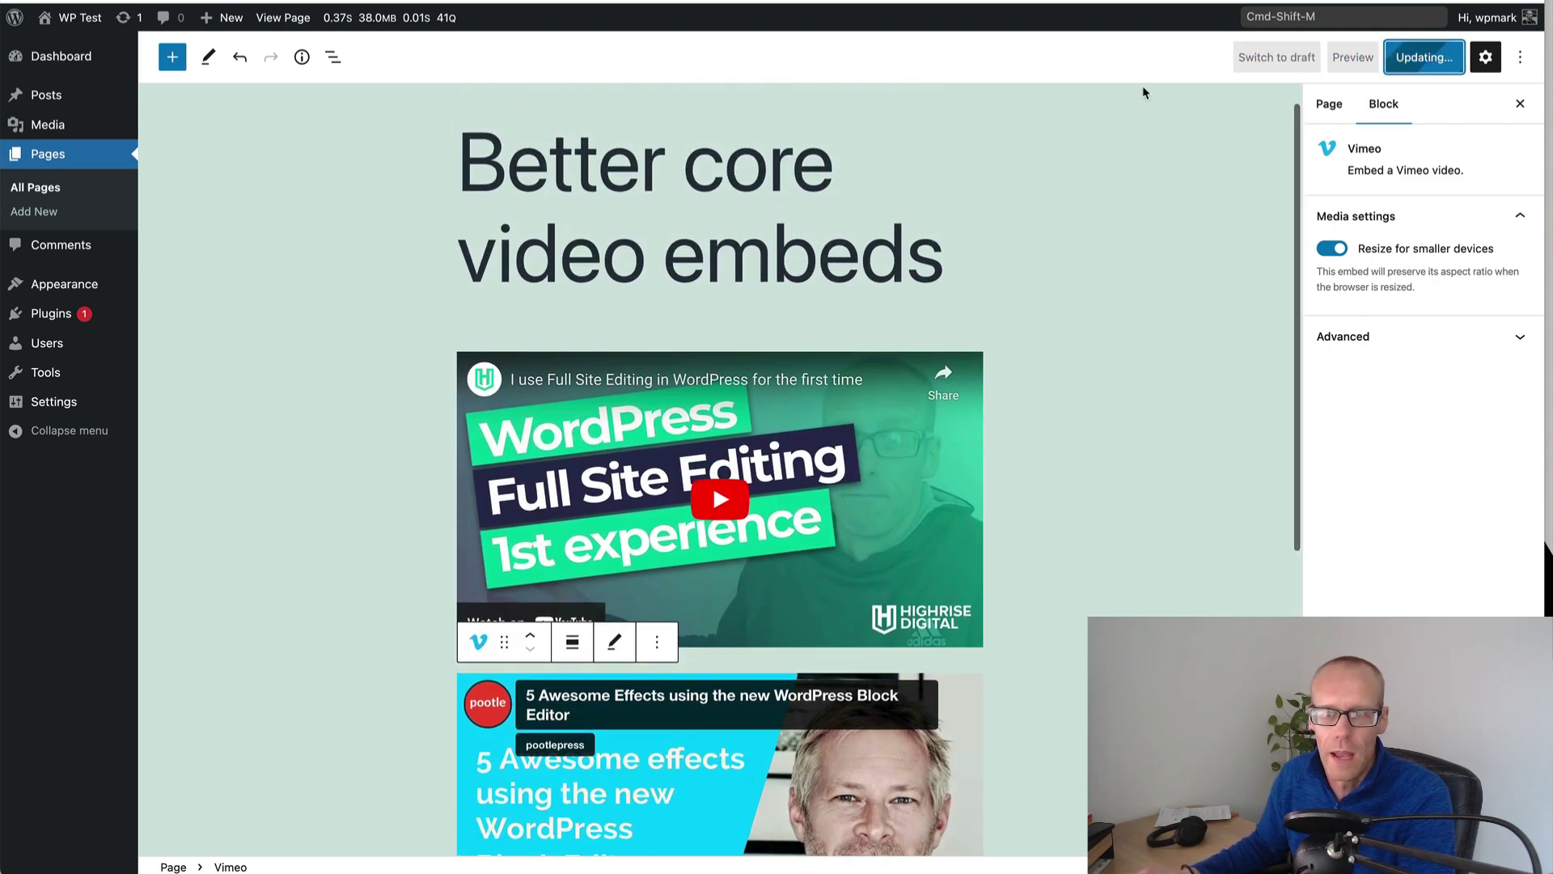
View the live page, open DevTools on the Network panel, and empty cache with a hard reload.
{"action": "left_click", "coordinate": [302, 822]}
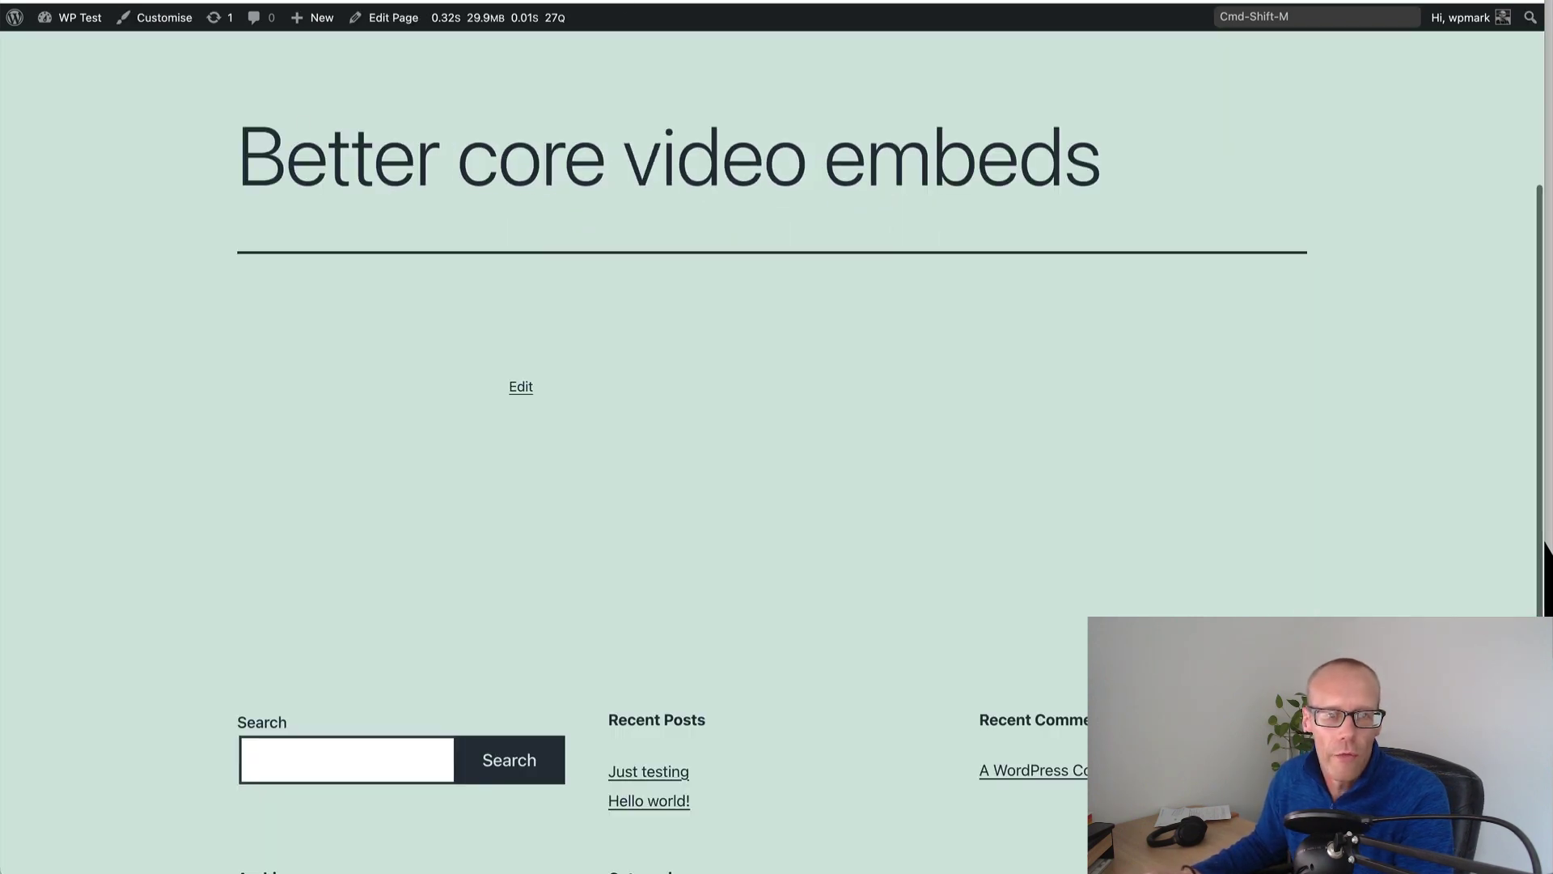
{"action": "right_click", "coordinate": [204, 210]}
{"action": "left_click", "coordinate": [279, 489]}
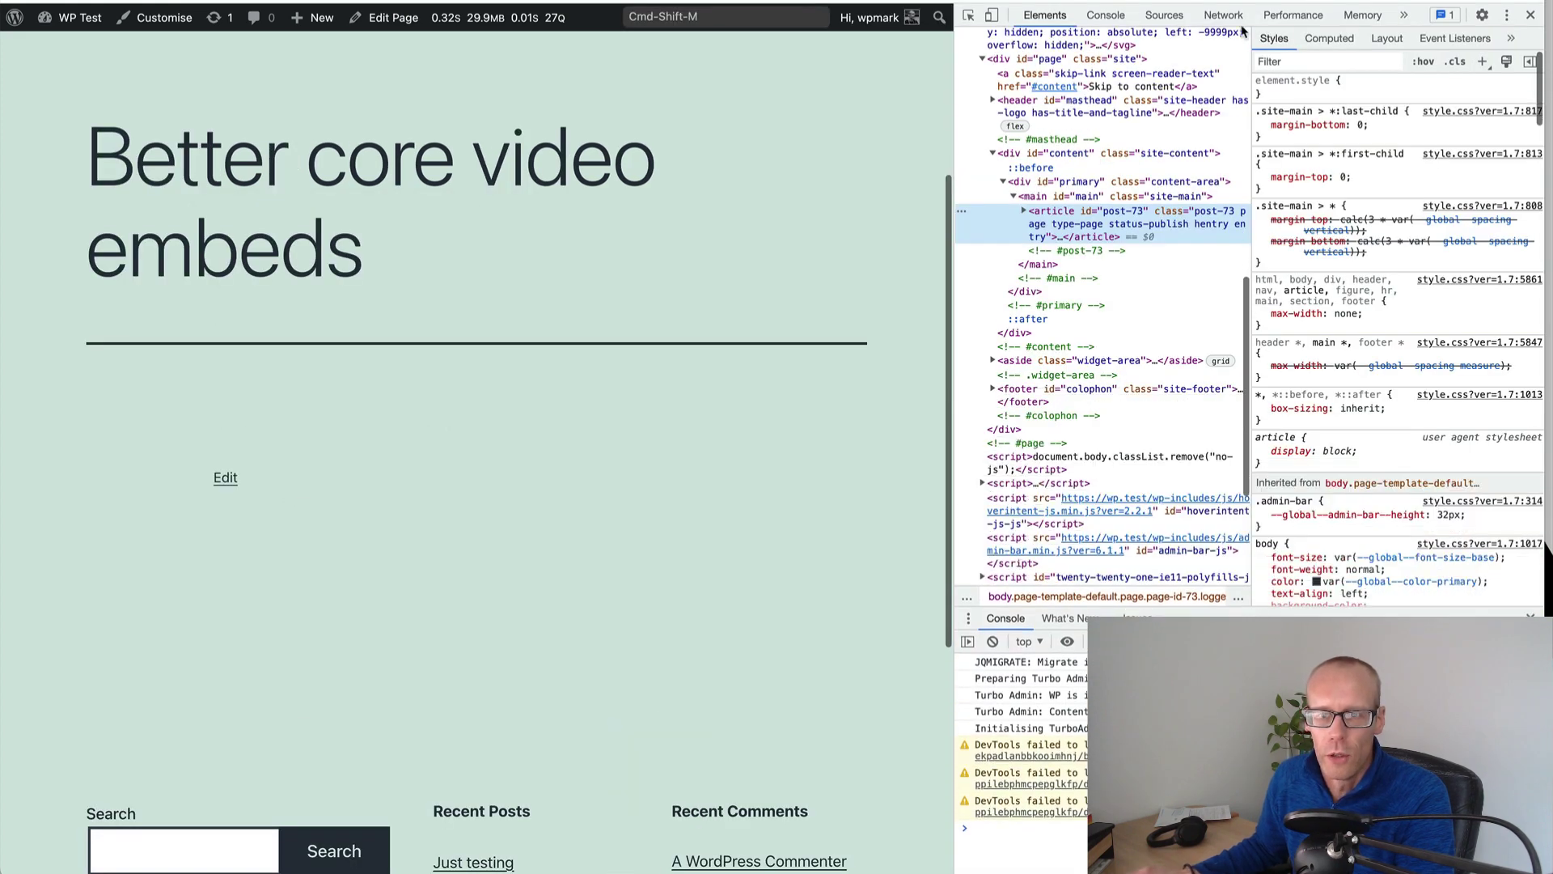
{"action": "left_click", "coordinate": [1223, 15]}
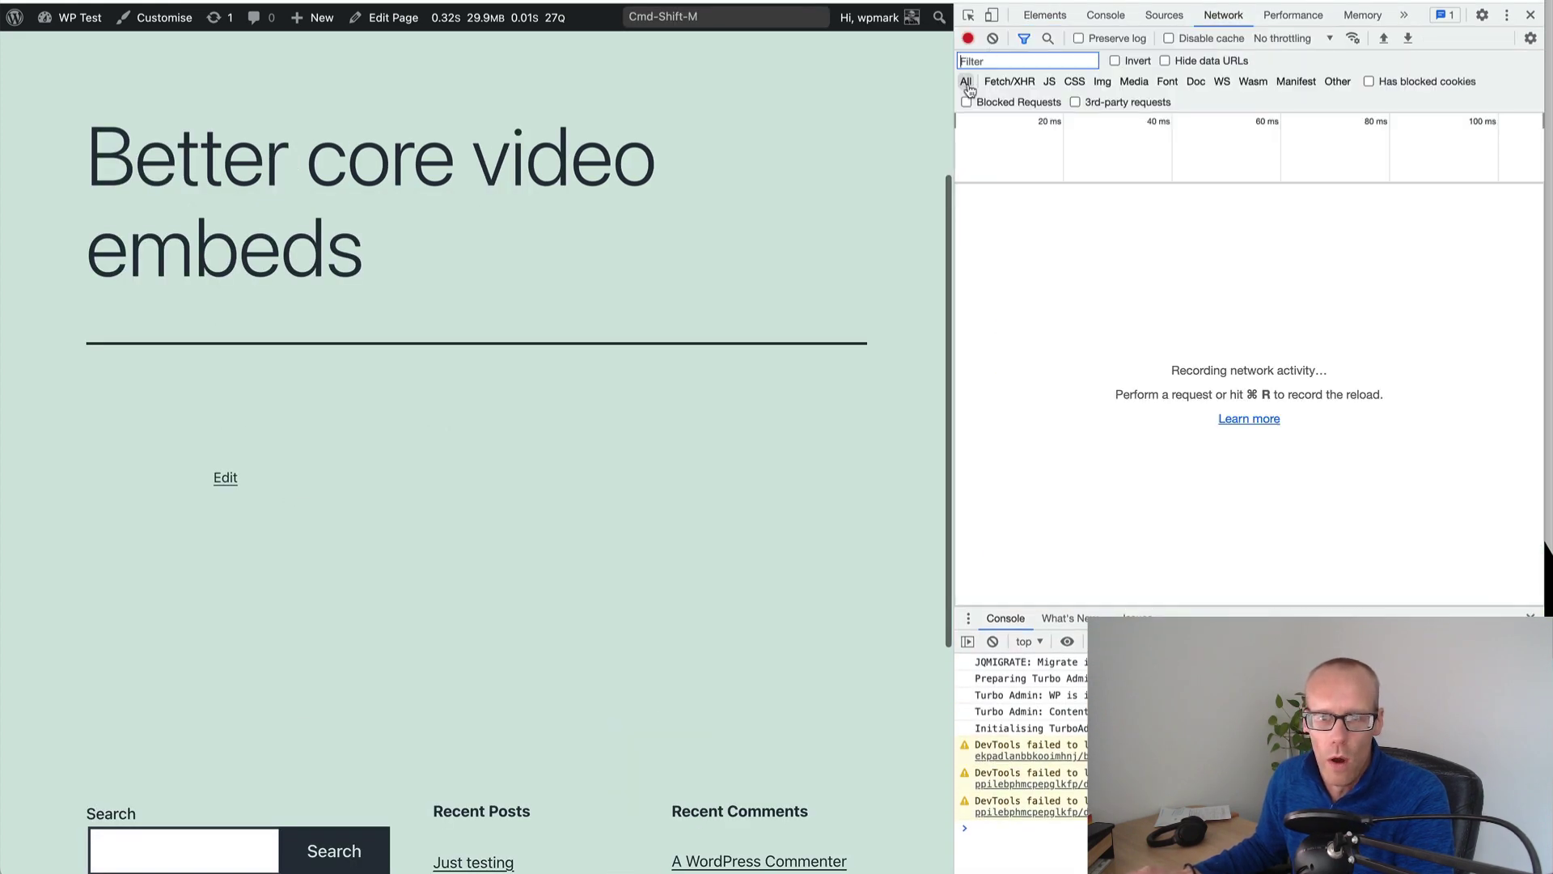
{"action": "right_click", "coordinate": [69, 2]}
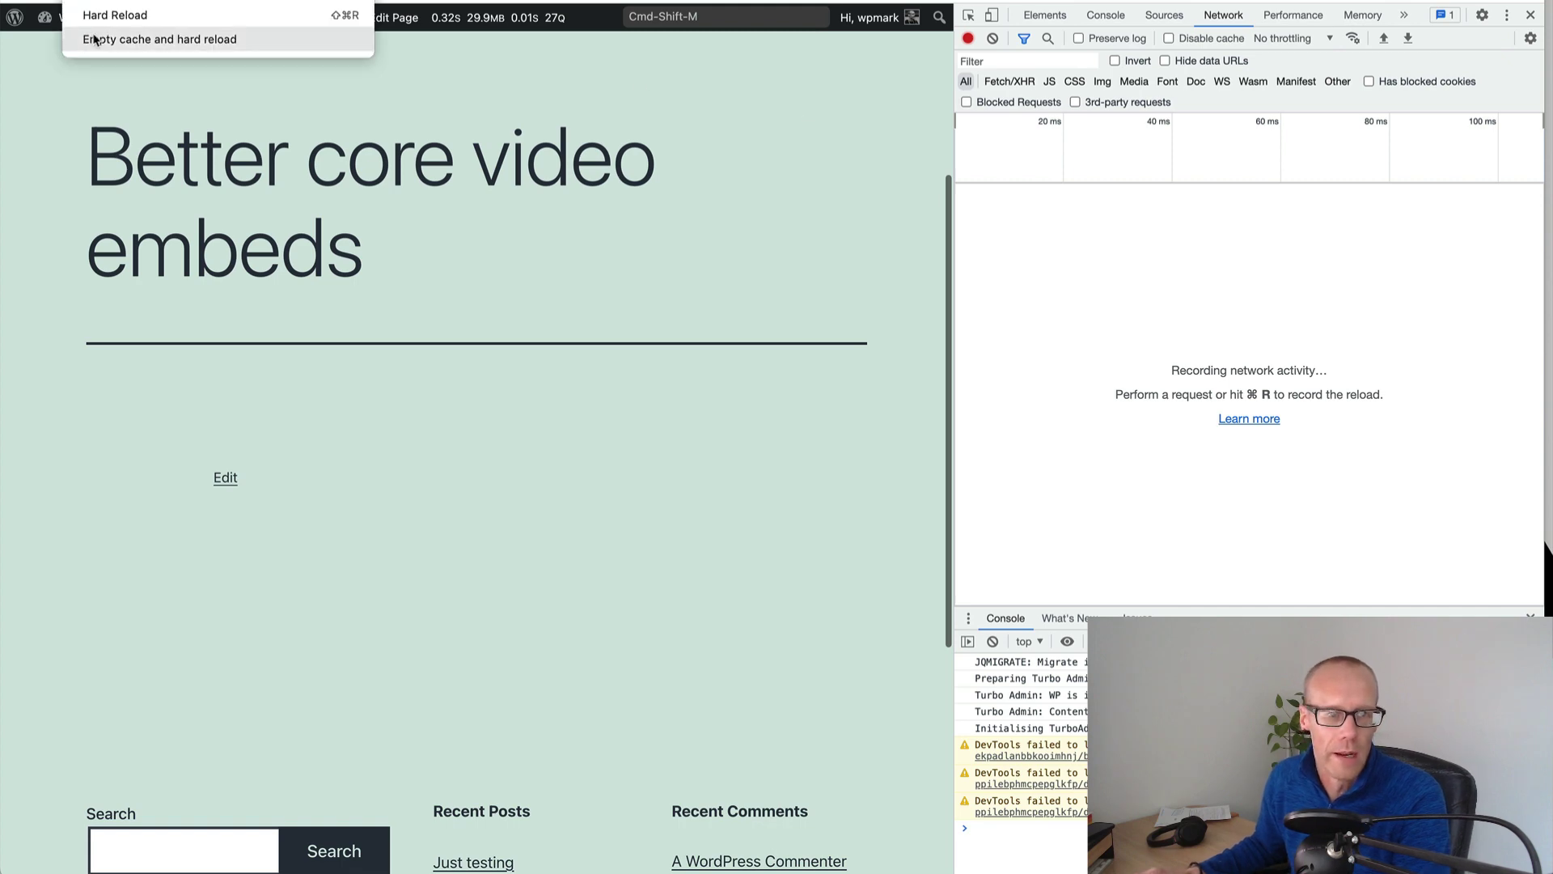
{"action": "left_click", "coordinate": [95, 39]}
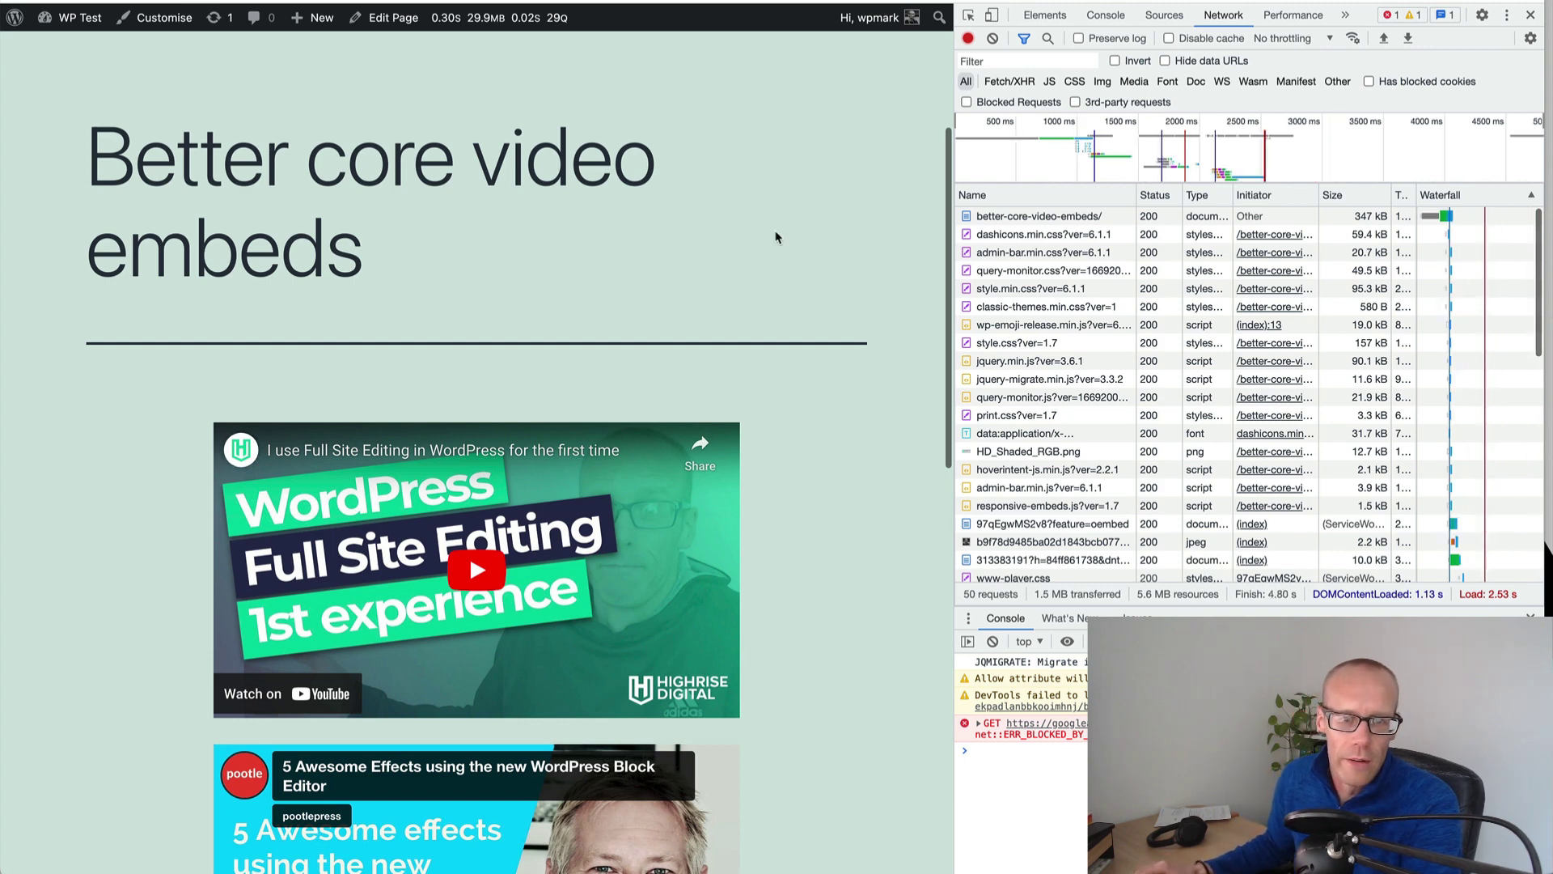
Inspect the response headers of the YouTube embed.js and remote.js requests.
{"action": "scroll", "coordinate": [799, 327], "scroll_direction": "down", "scroll_amount": 2}
{"action": "scroll", "coordinate": [799, 327], "scroll_direction": "up", "scroll_amount": 3}
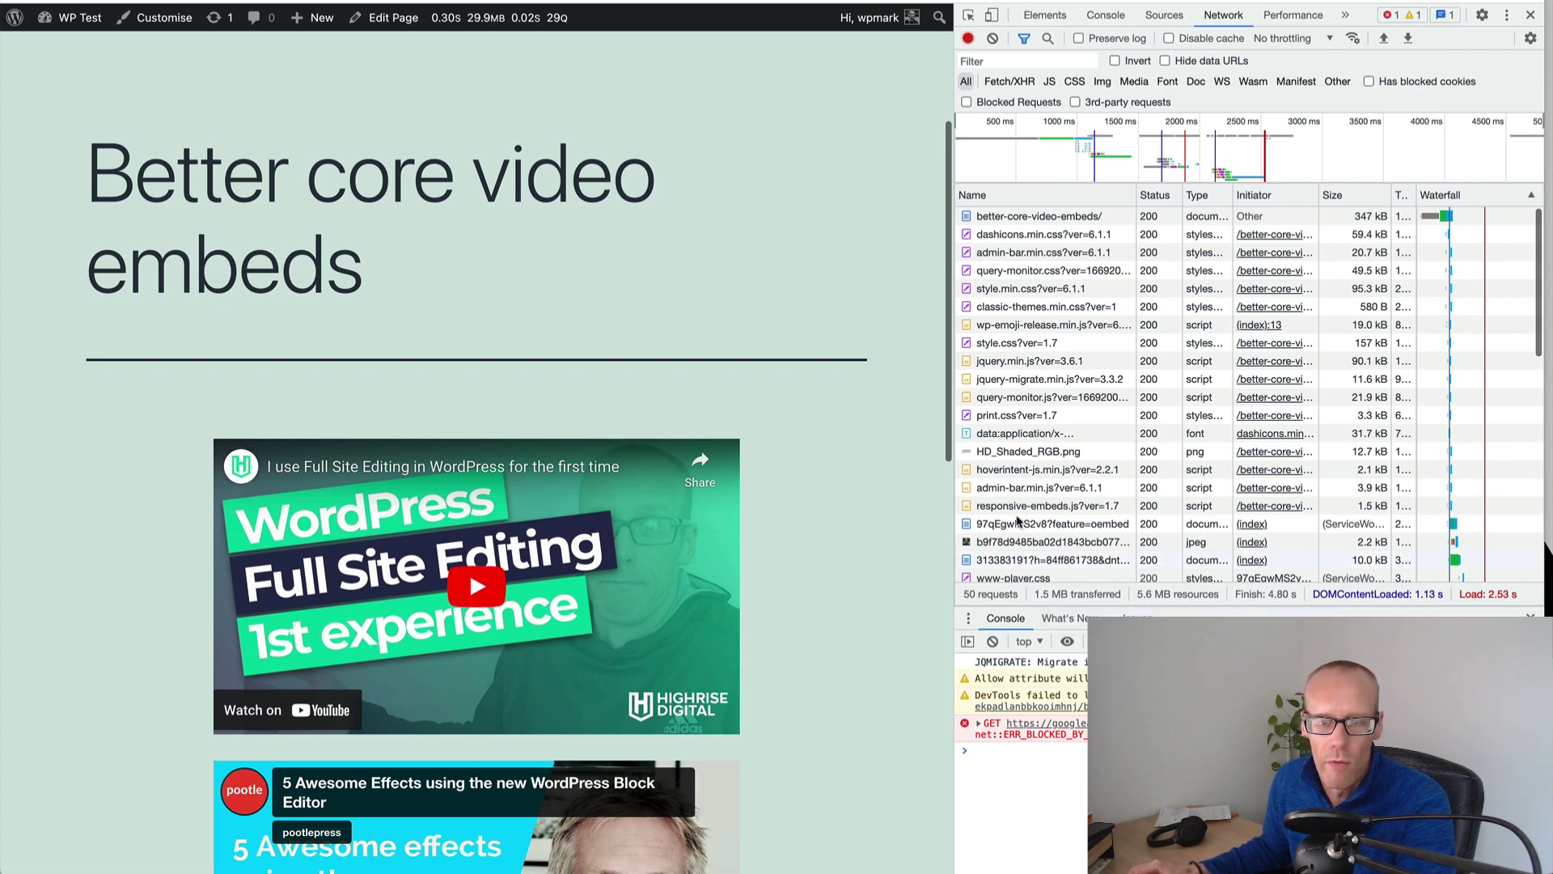
{"action": "scroll", "coordinate": [1001, 372], "scroll_direction": "down", "scroll_amount": 2}
{"action": "scroll", "coordinate": [1003, 372], "scroll_direction": "down", "scroll_amount": 10}
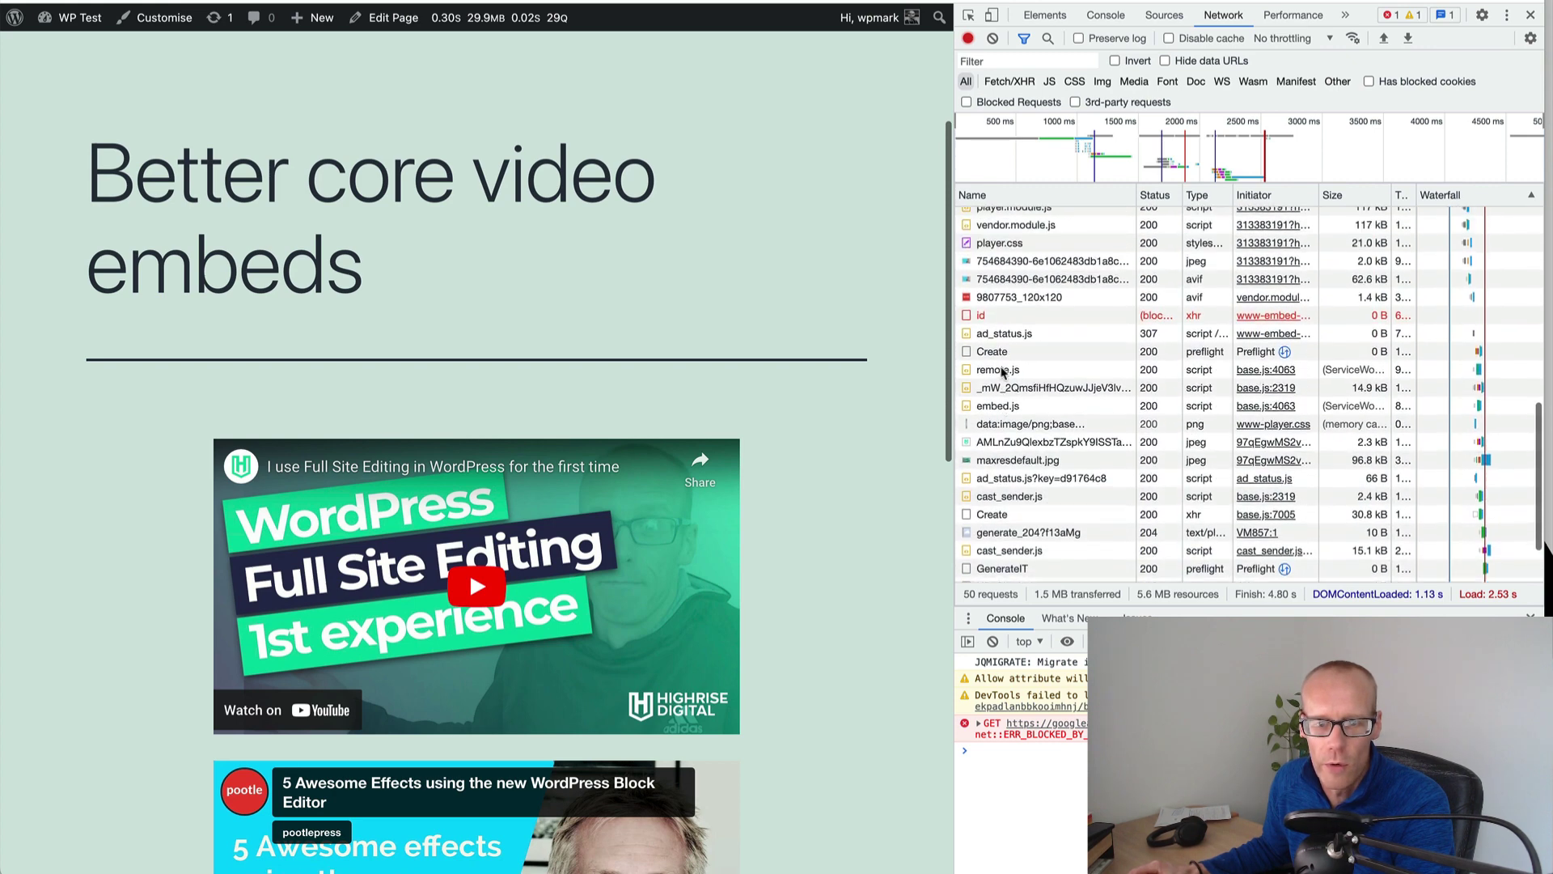
{"action": "left_click", "coordinate": [997, 433]}
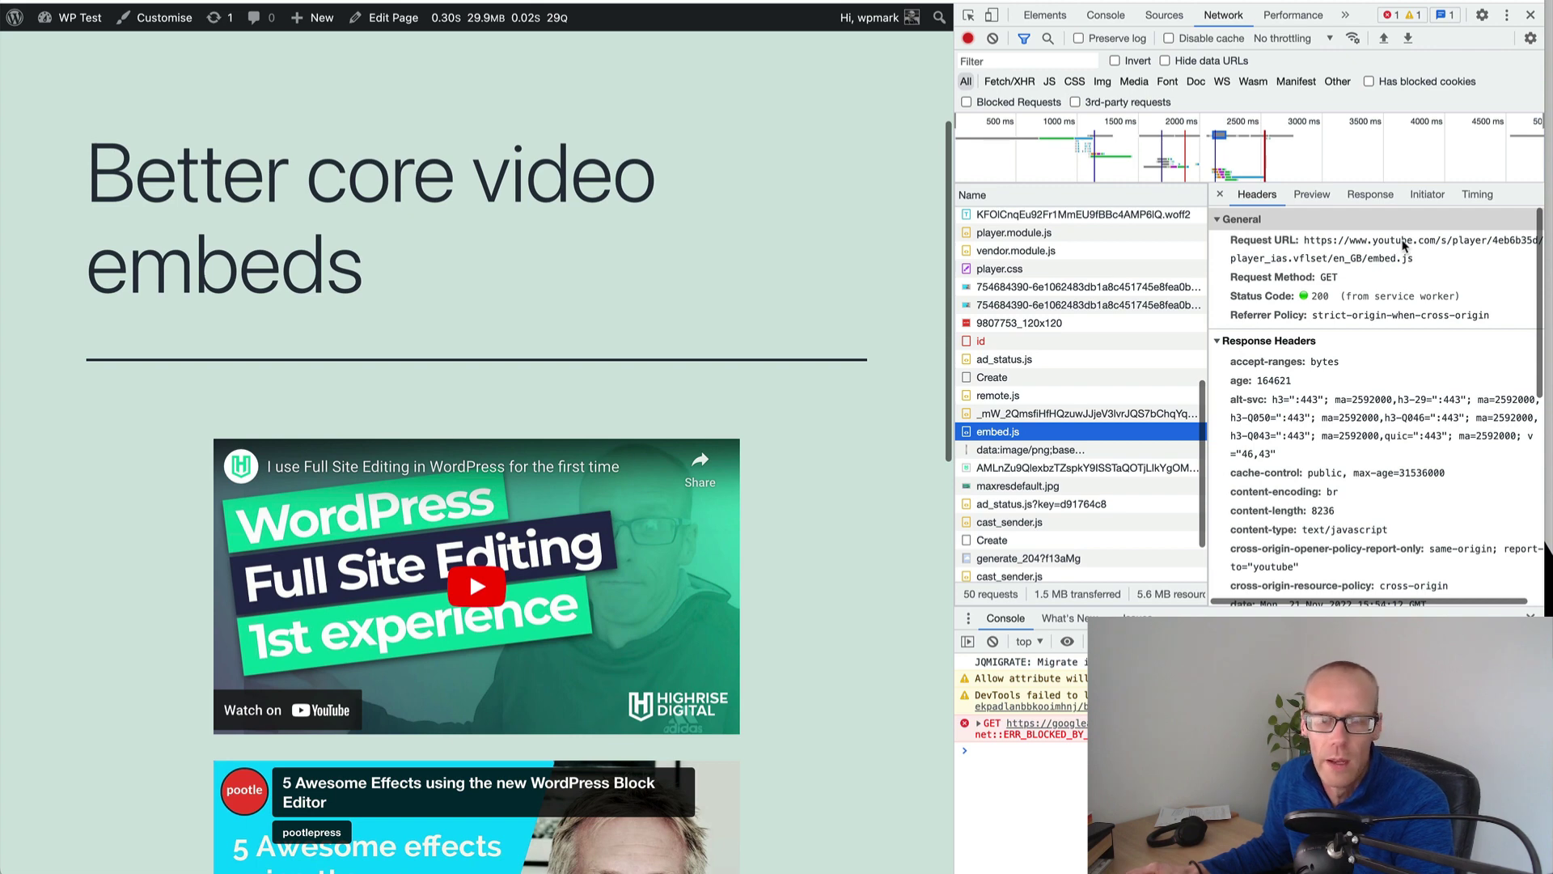
{"action": "left_click", "coordinate": [1023, 395]}
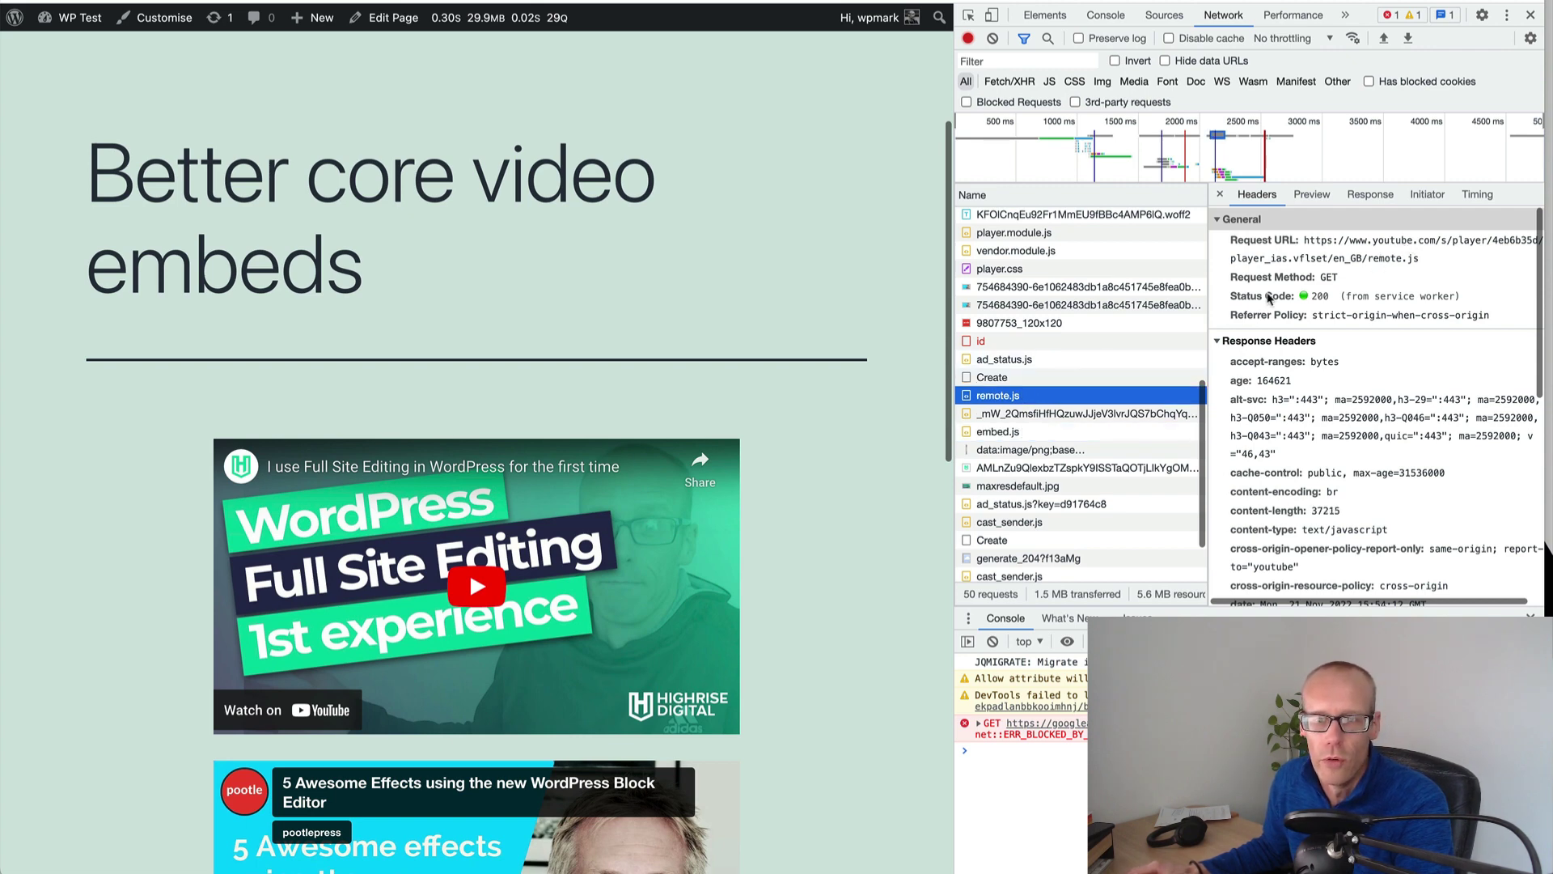
{"action": "scroll", "coordinate": [1058, 417], "scroll_direction": "up", "scroll_amount": 10}
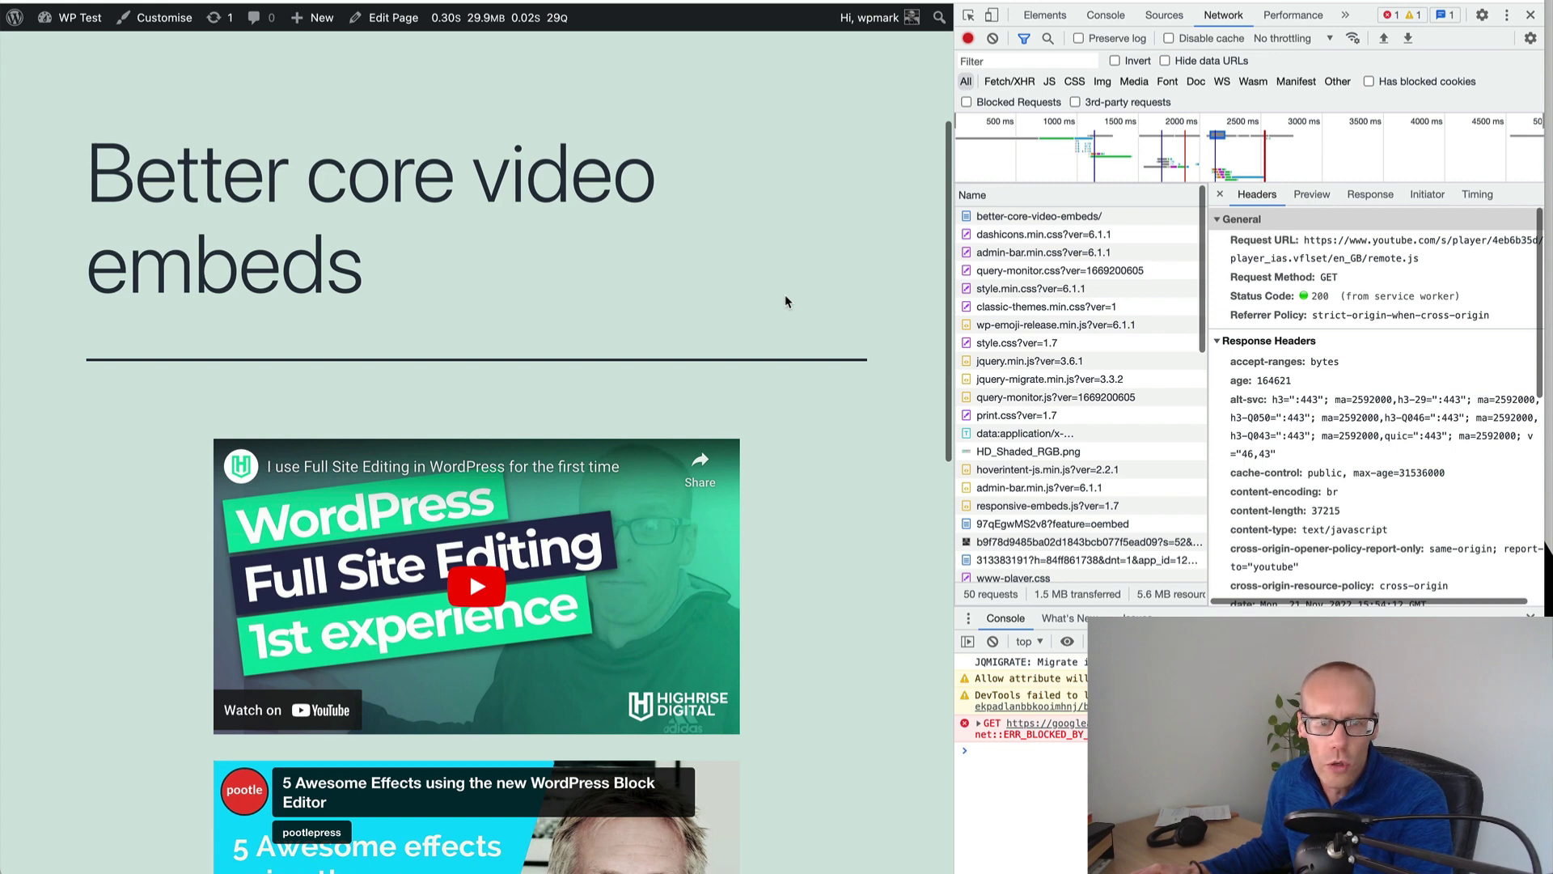
{"action": "key", "text": "super+shift+m"}
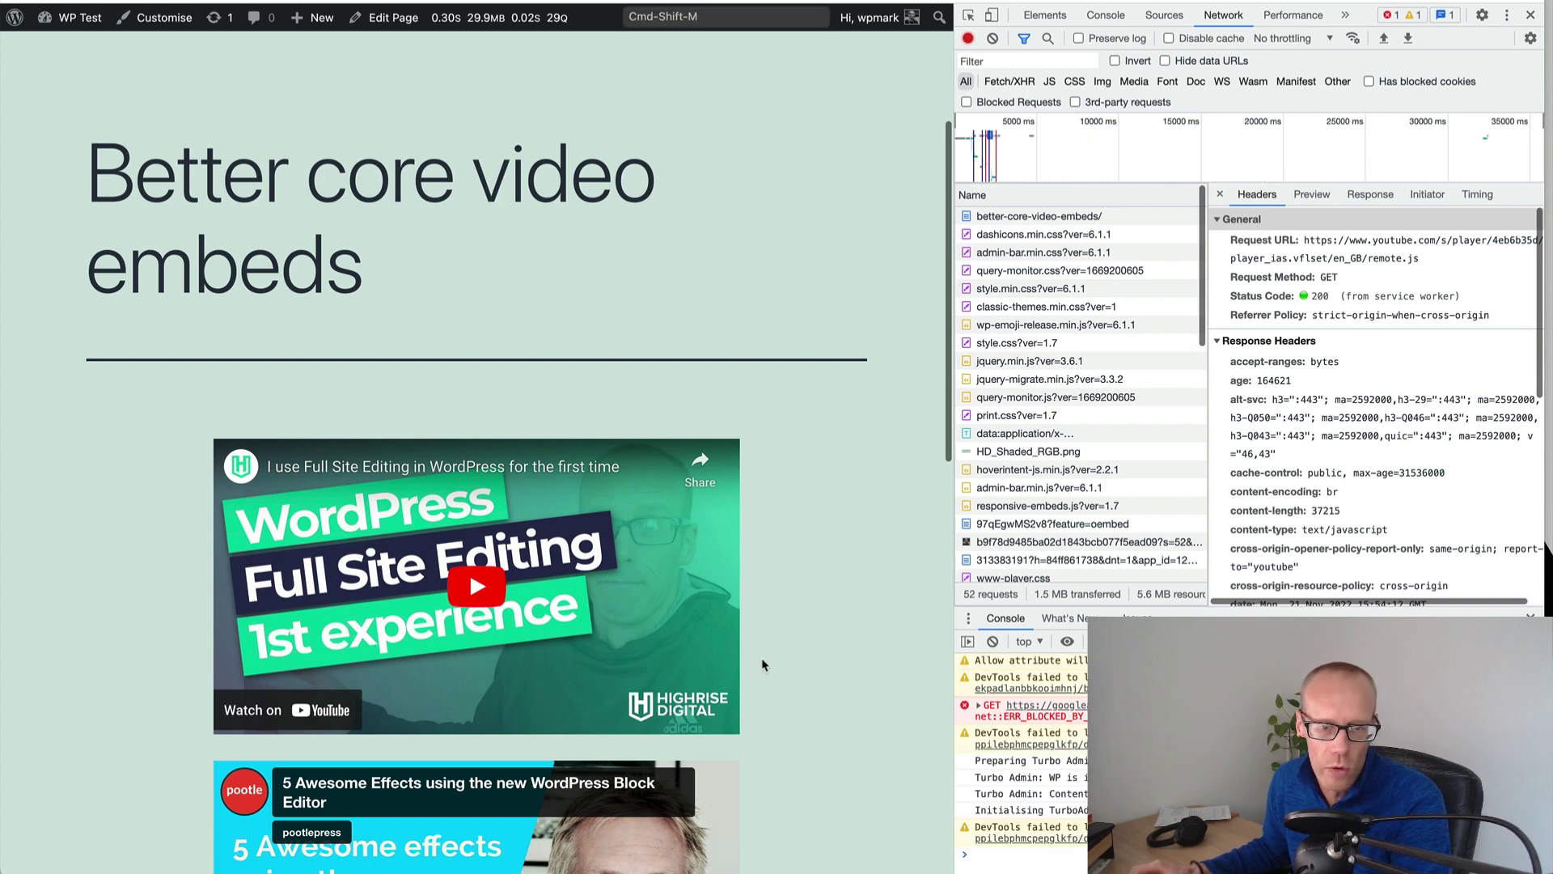
Scroll down the Better core video embeds page in the block editor.
{"action": "scroll", "coordinate": [788, 537], "scroll_direction": "down", "scroll_amount": 2}
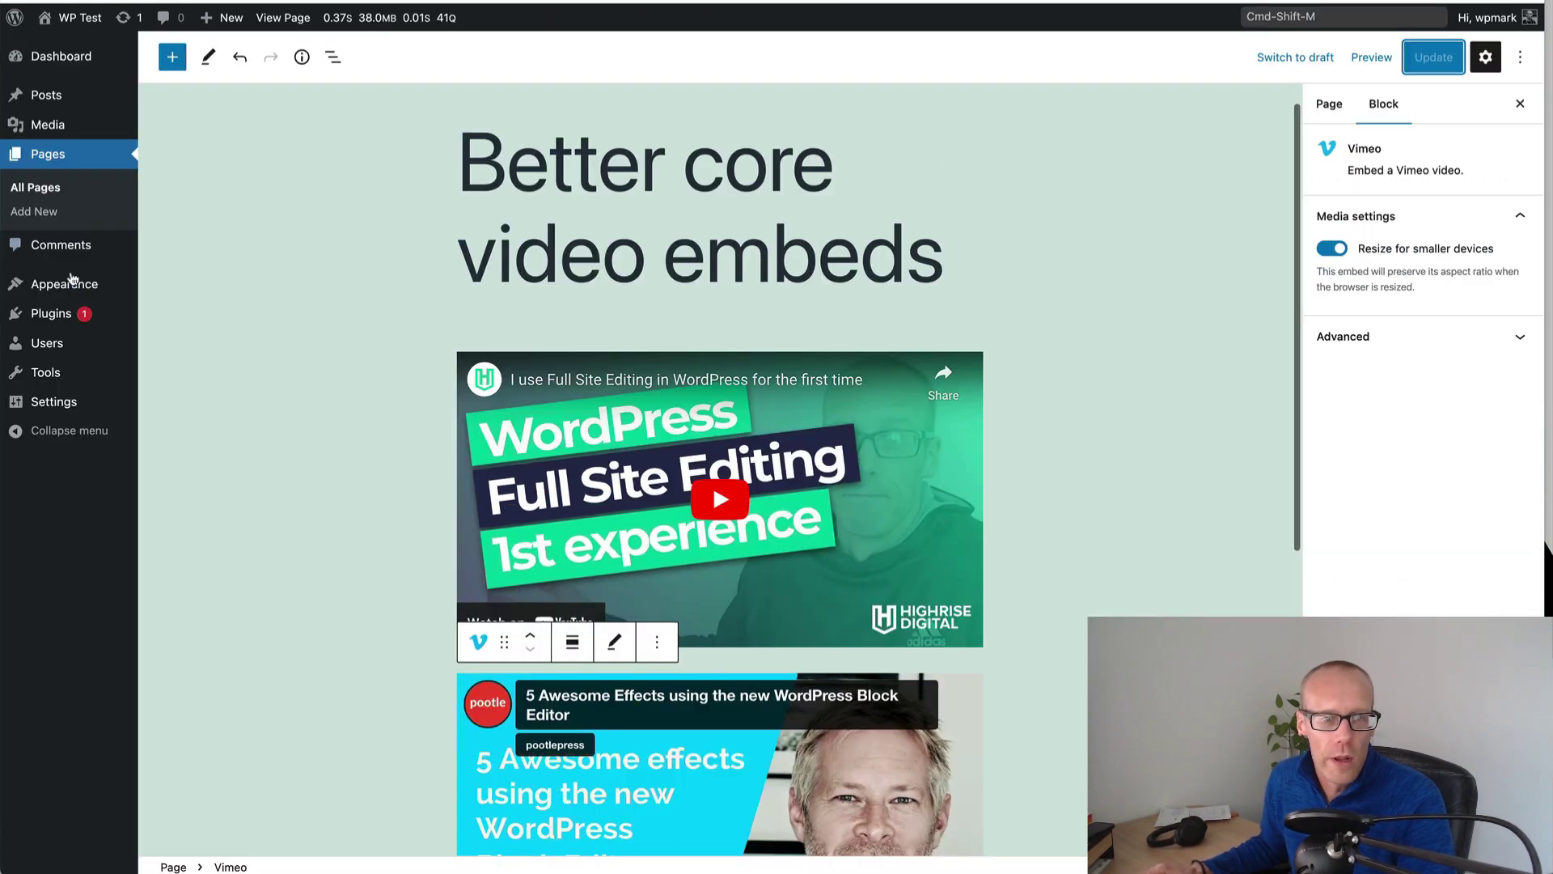
Activate the Better Core Video Embeds plugin from the installed plugins list.
{"action": "left_click", "coordinate": [58, 317]}
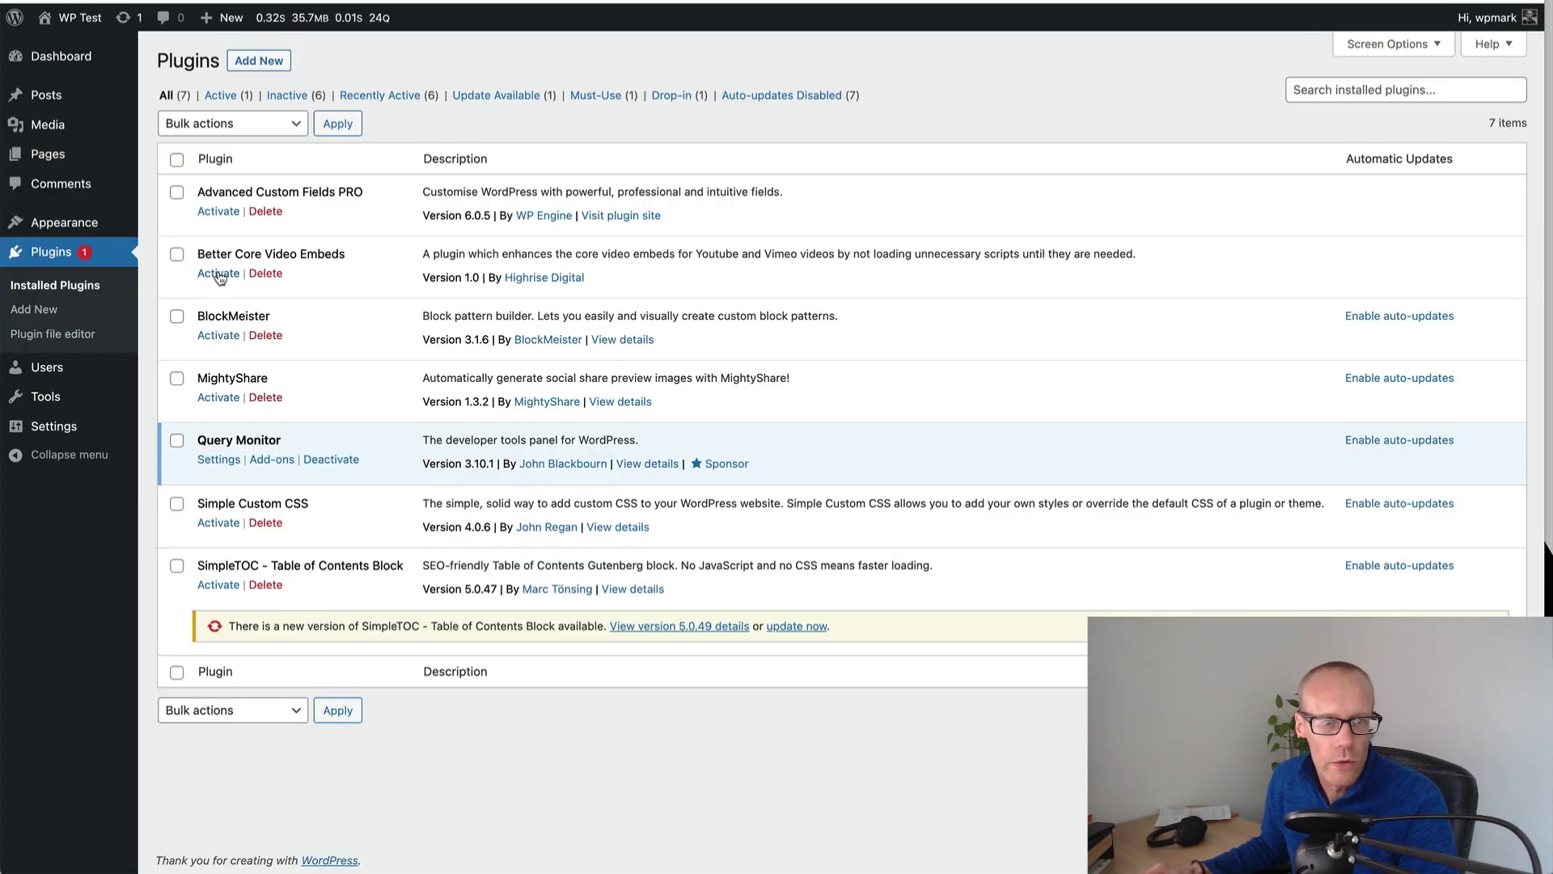
{"action": "left_click", "coordinate": [218, 274]}
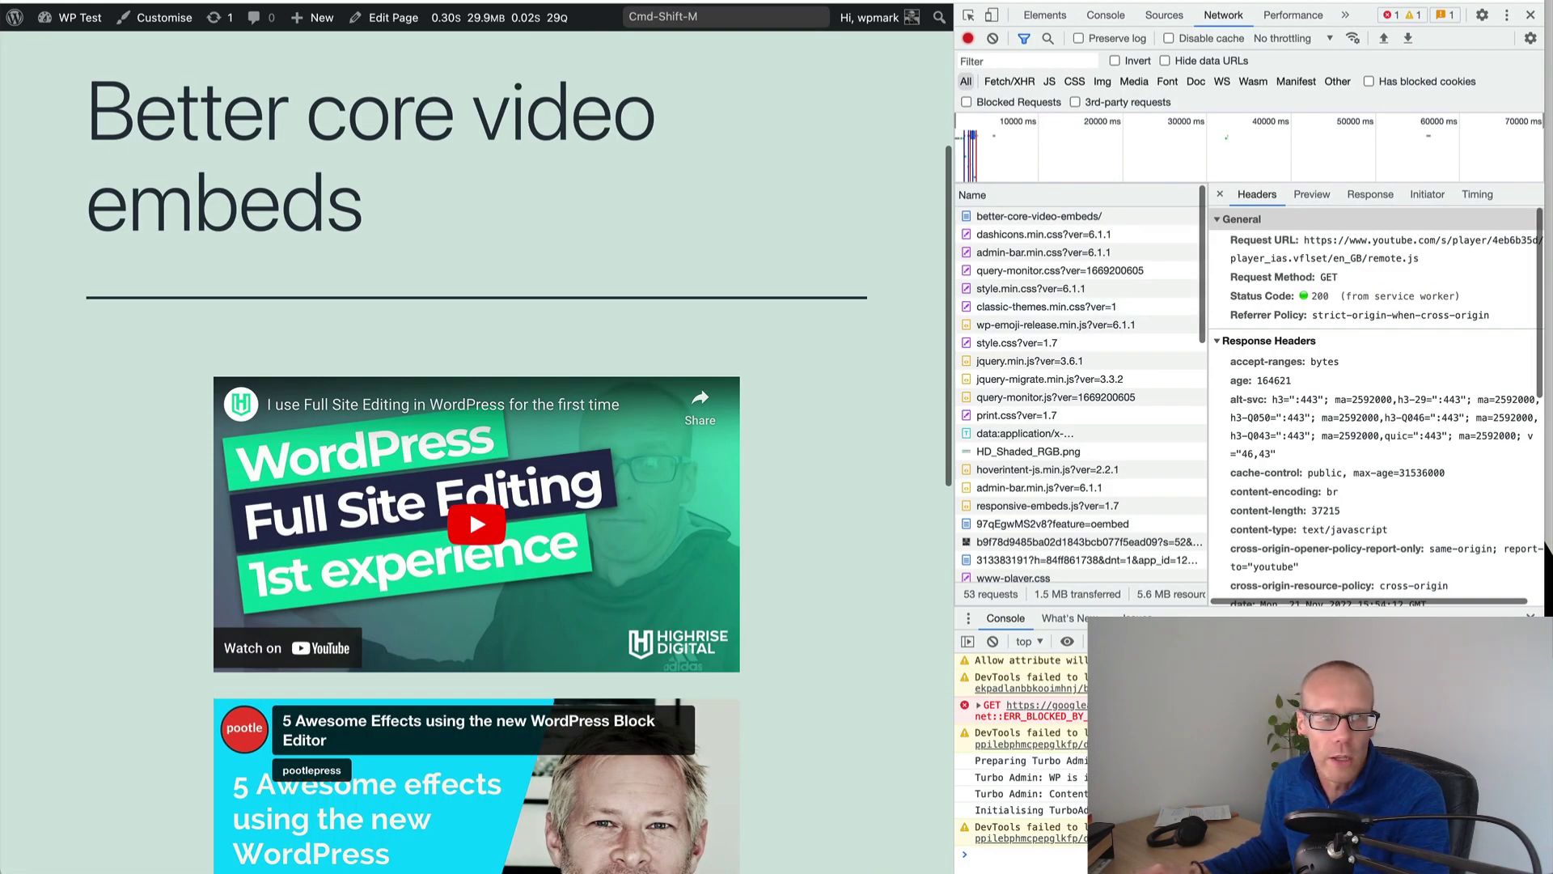
Empty the cache and hard reload the front-end page, then scroll to the thumbnail embeds.
{"action": "right_click", "coordinate": [91, 2]}
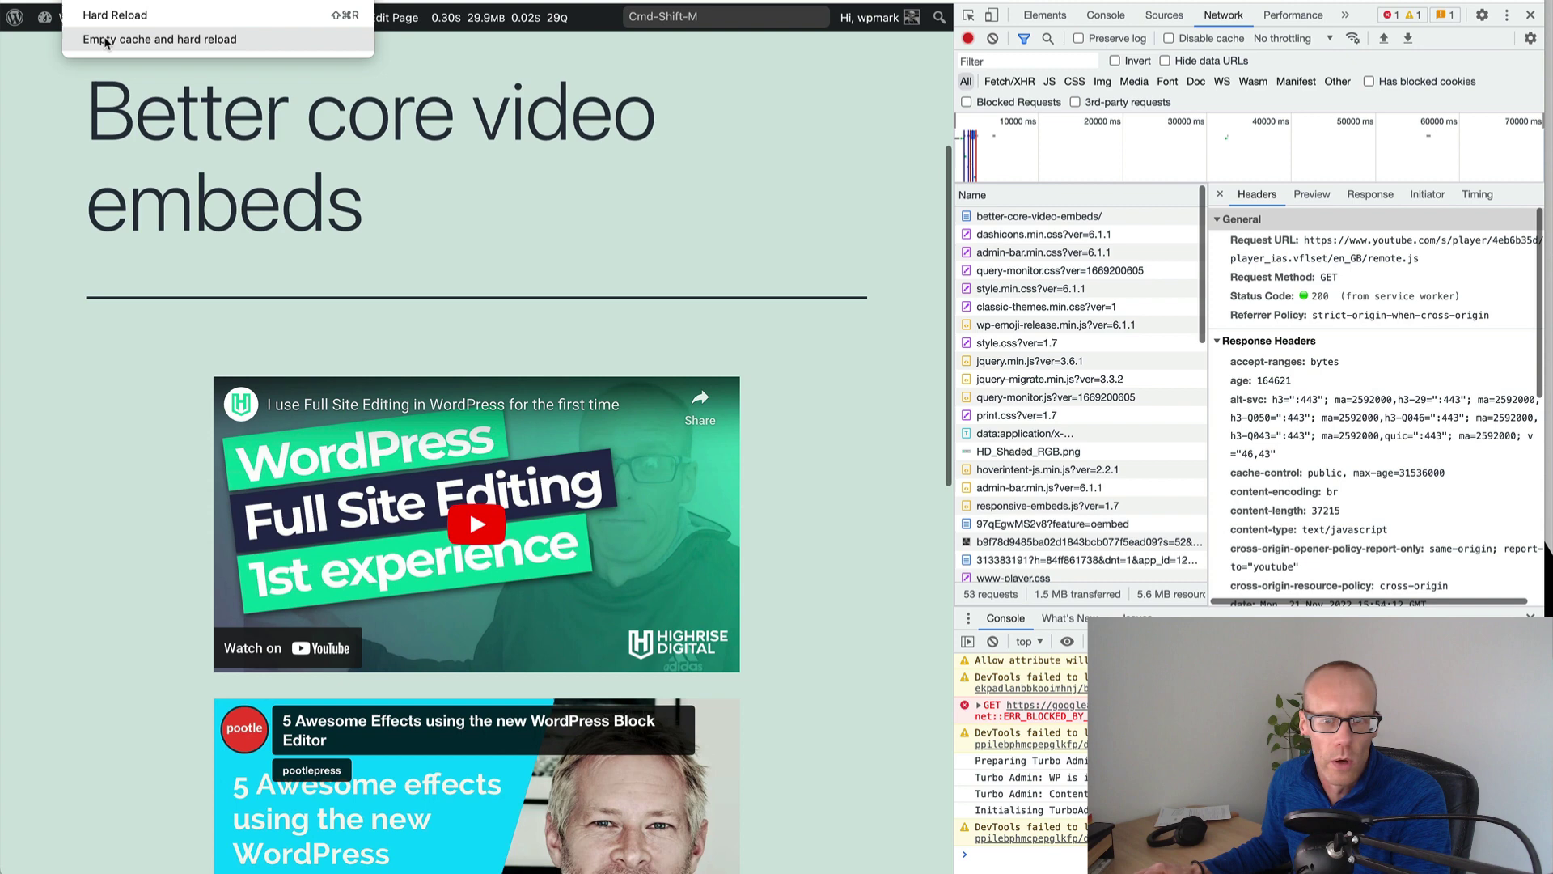
{"action": "left_click", "coordinate": [105, 40]}
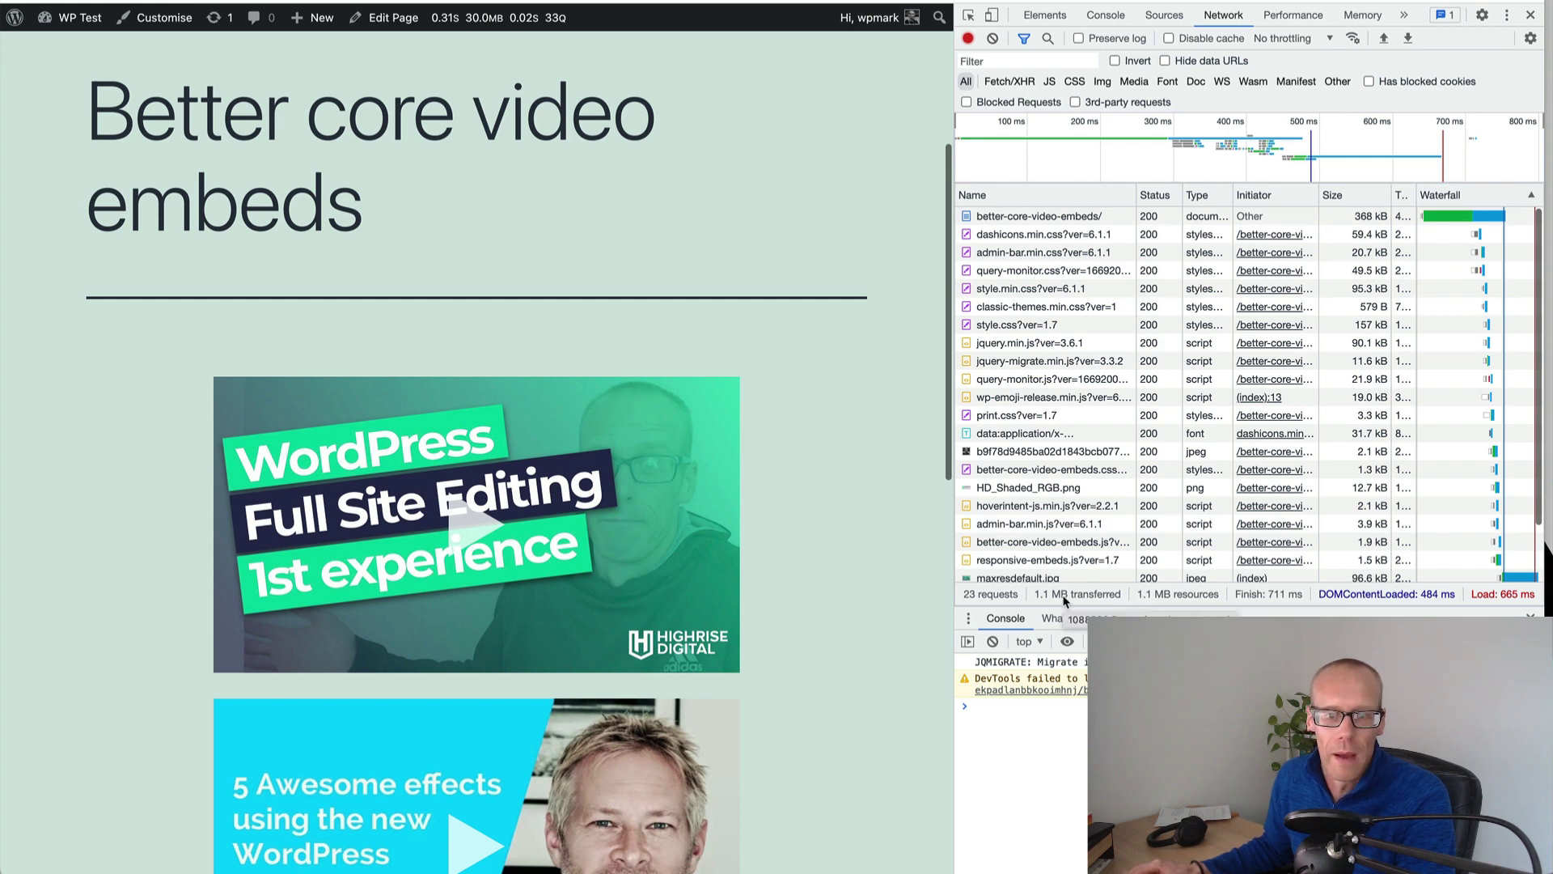
{"action": "scroll", "coordinate": [819, 398], "scroll_direction": "up", "scroll_amount": 4}
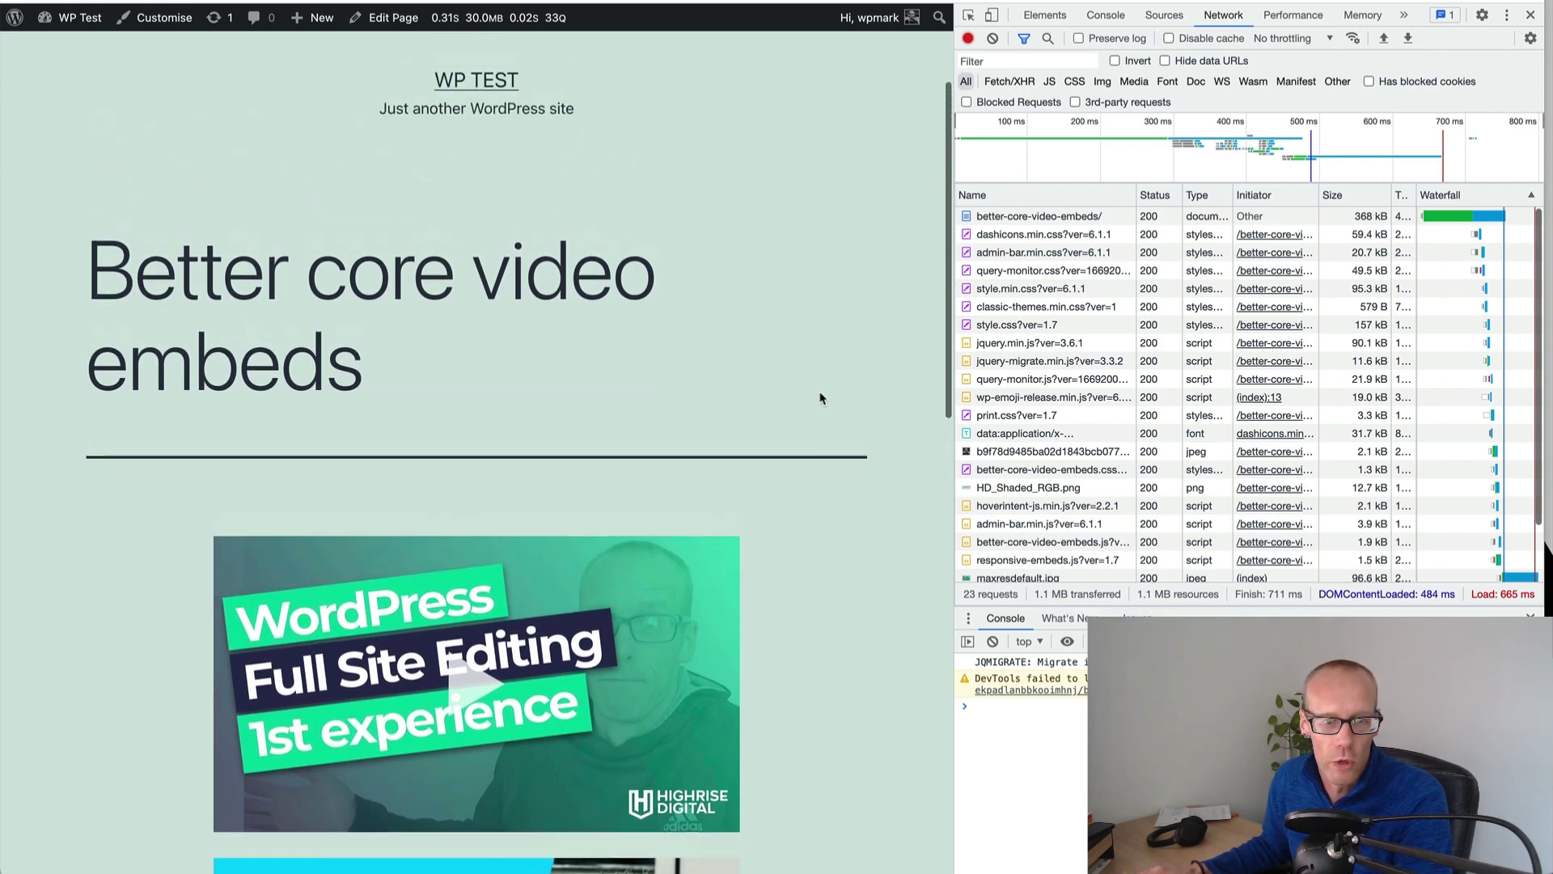
{"action": "scroll", "coordinate": [819, 398], "scroll_direction": "down", "scroll_amount": 6}
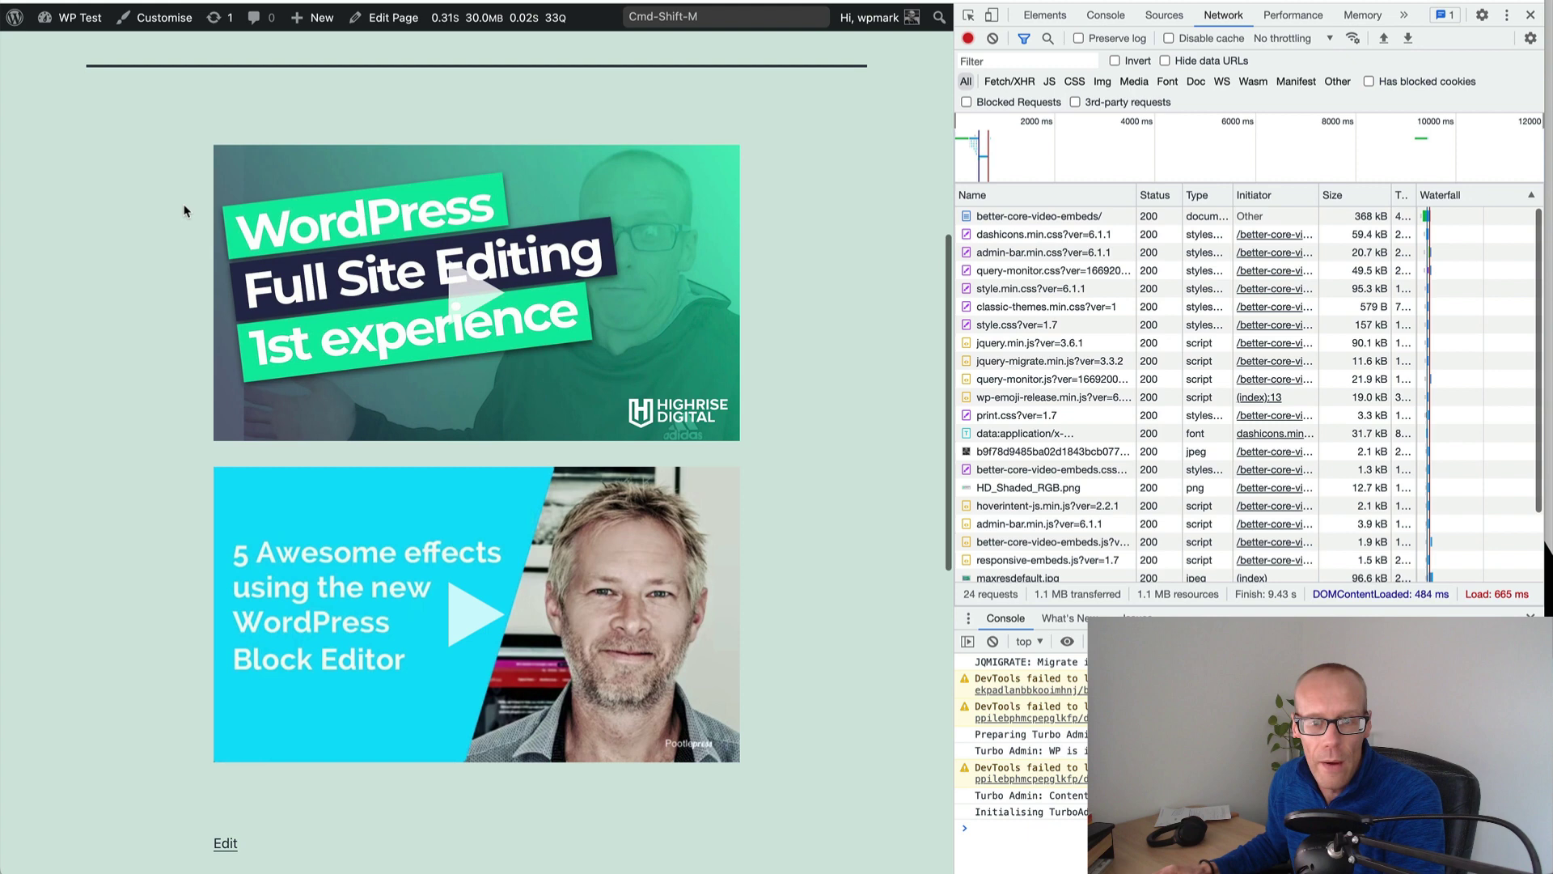
Load and play the first YouTube video from its thumbnail, then return to the plugins page.
{"action": "scroll", "coordinate": [1011, 453], "scroll_direction": "down", "scroll_amount": 3}
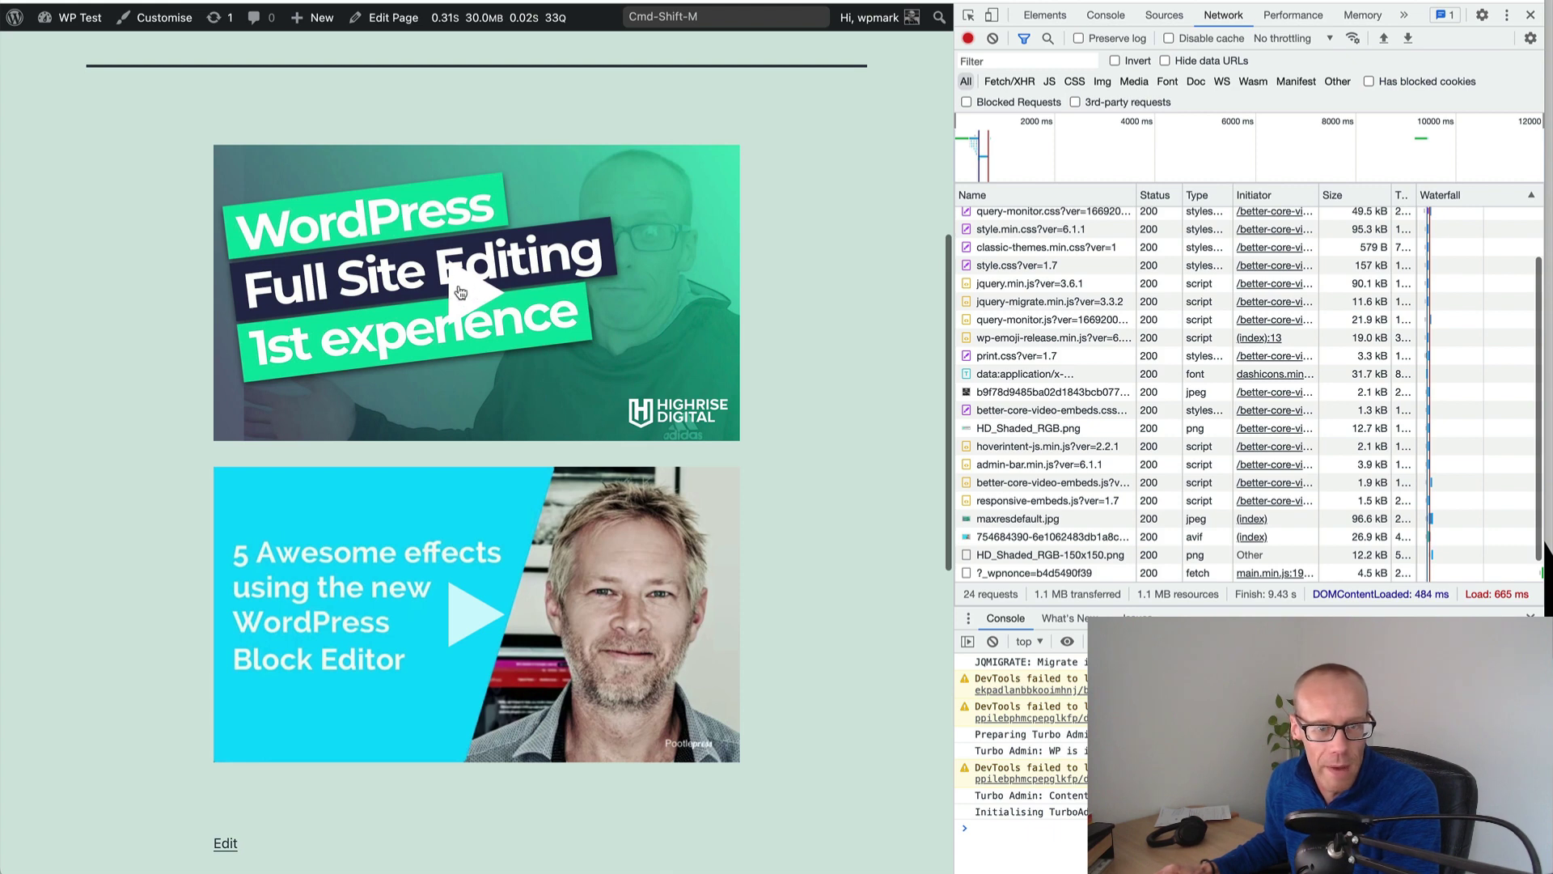
{"action": "left_click", "coordinate": [555, 291]}
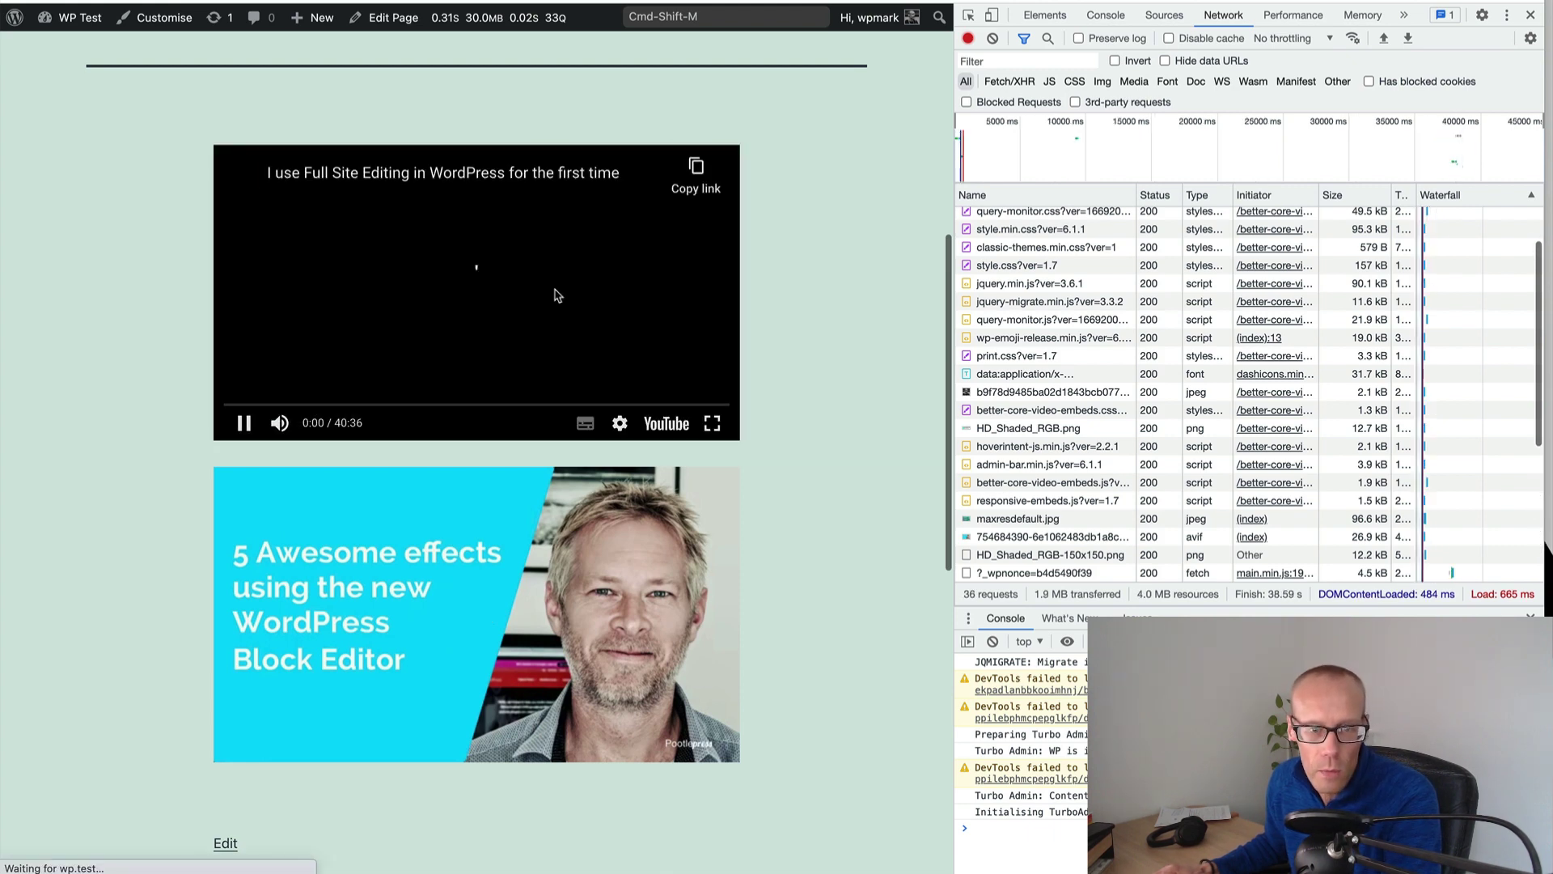
{"action": "left_click", "coordinate": [243, 422]}
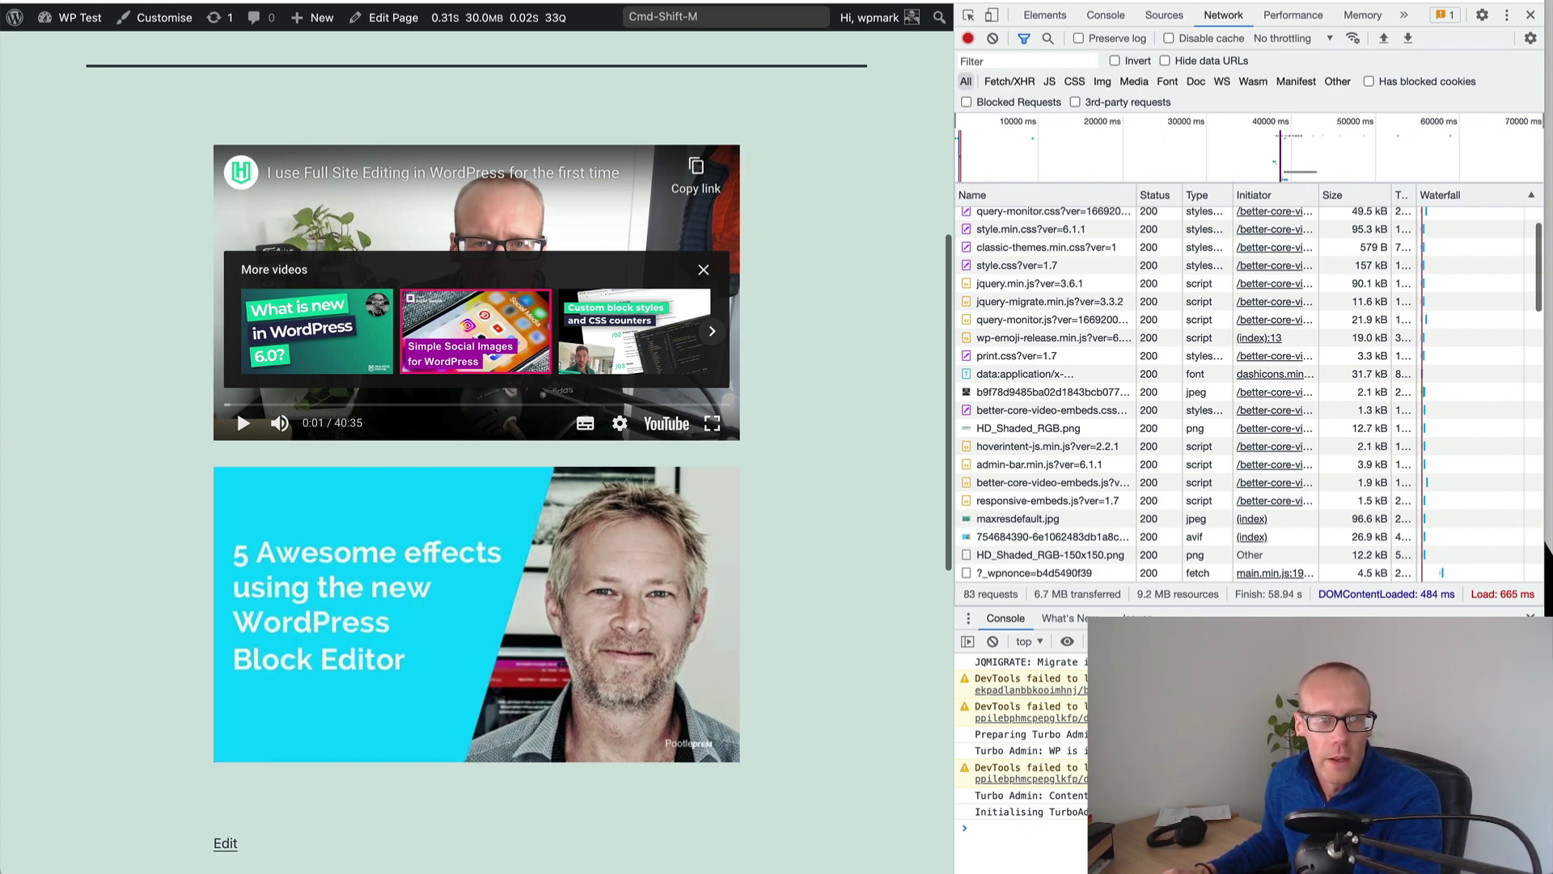
{"action": "key", "text": "ctrl+Tab"}
Deactivate Better Core Video Embeds and reload the front-end page without the plugin.
{"action": "left_click", "coordinate": [225, 326]}
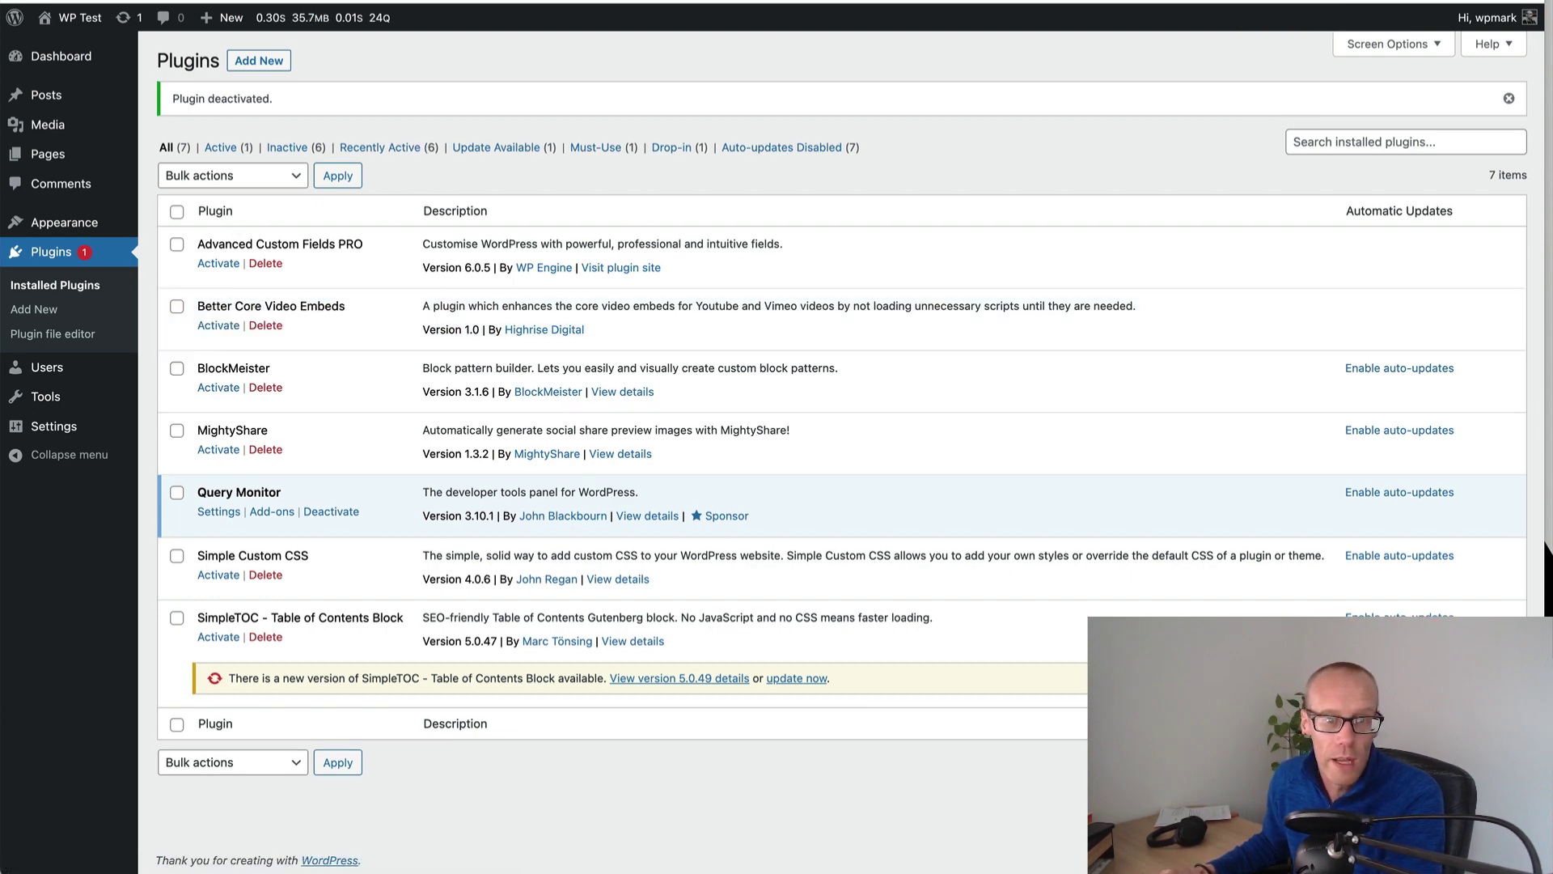
{"action": "key", "text": "ctrl+shift+Tab"}
{"action": "key", "text": "super+r"}
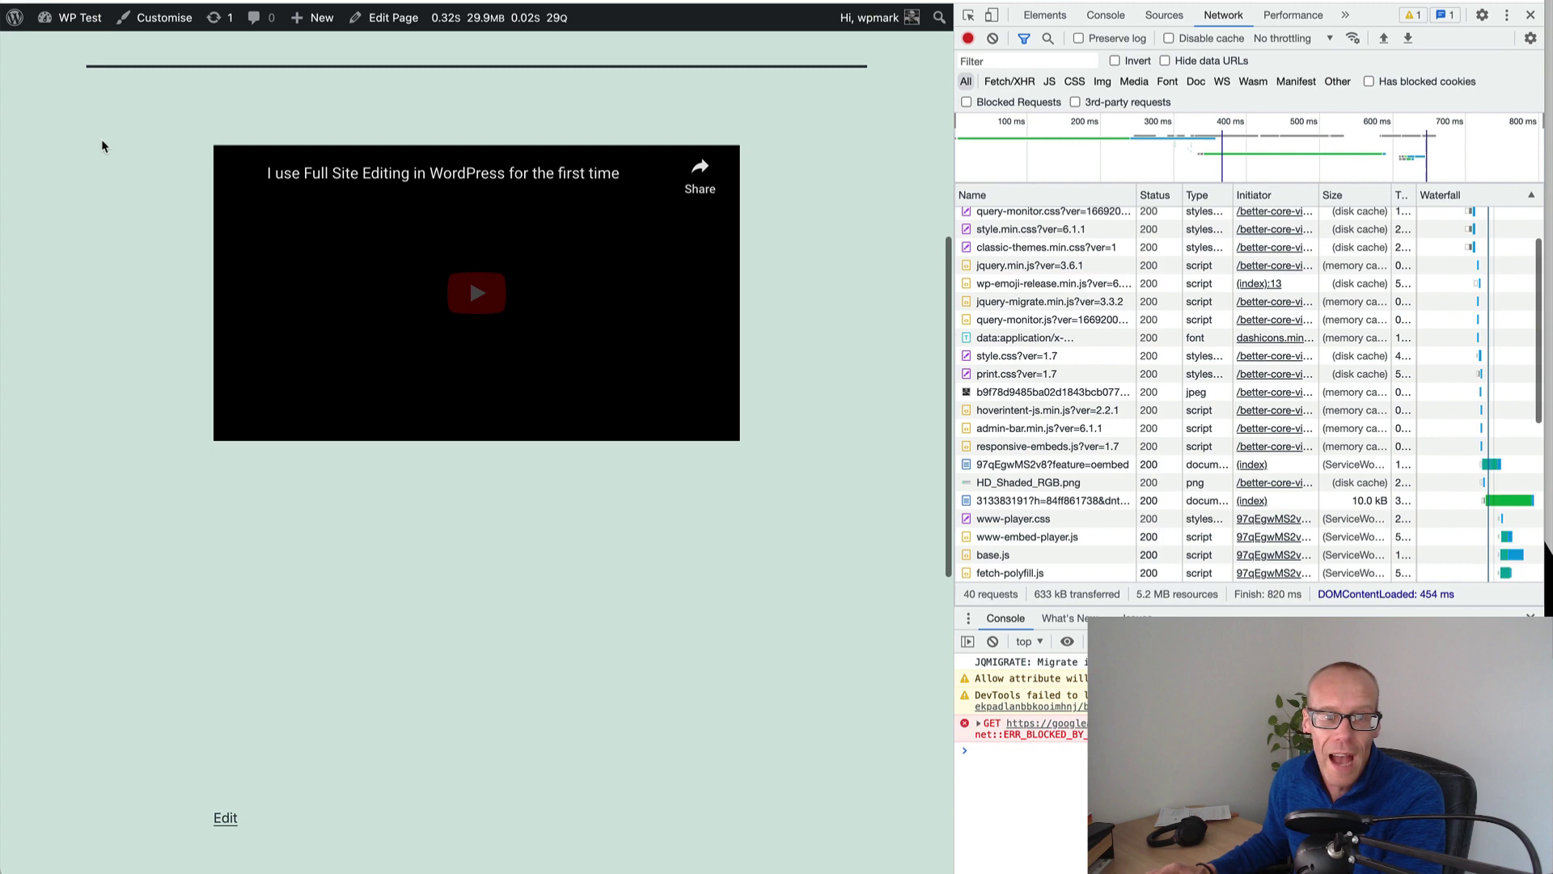